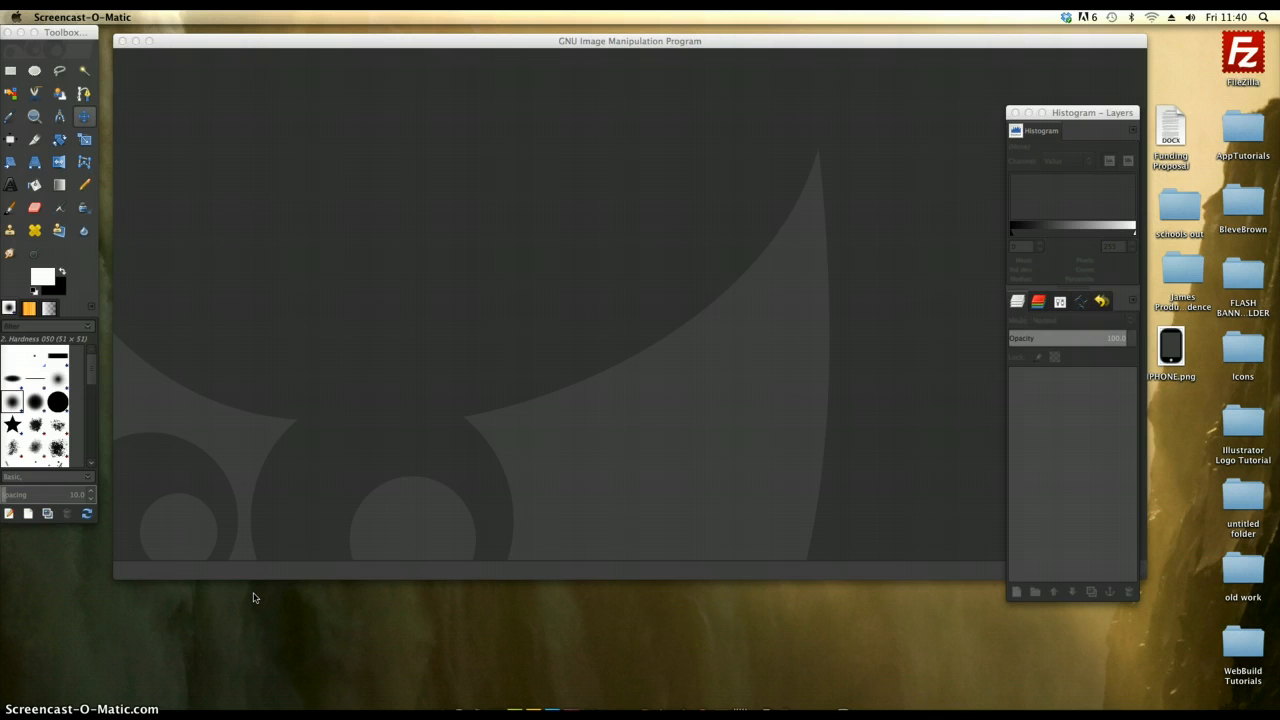
- Reposition the Histogram – Layers and Toolbox windows to free up space around the main image window
left_click(333, 48)
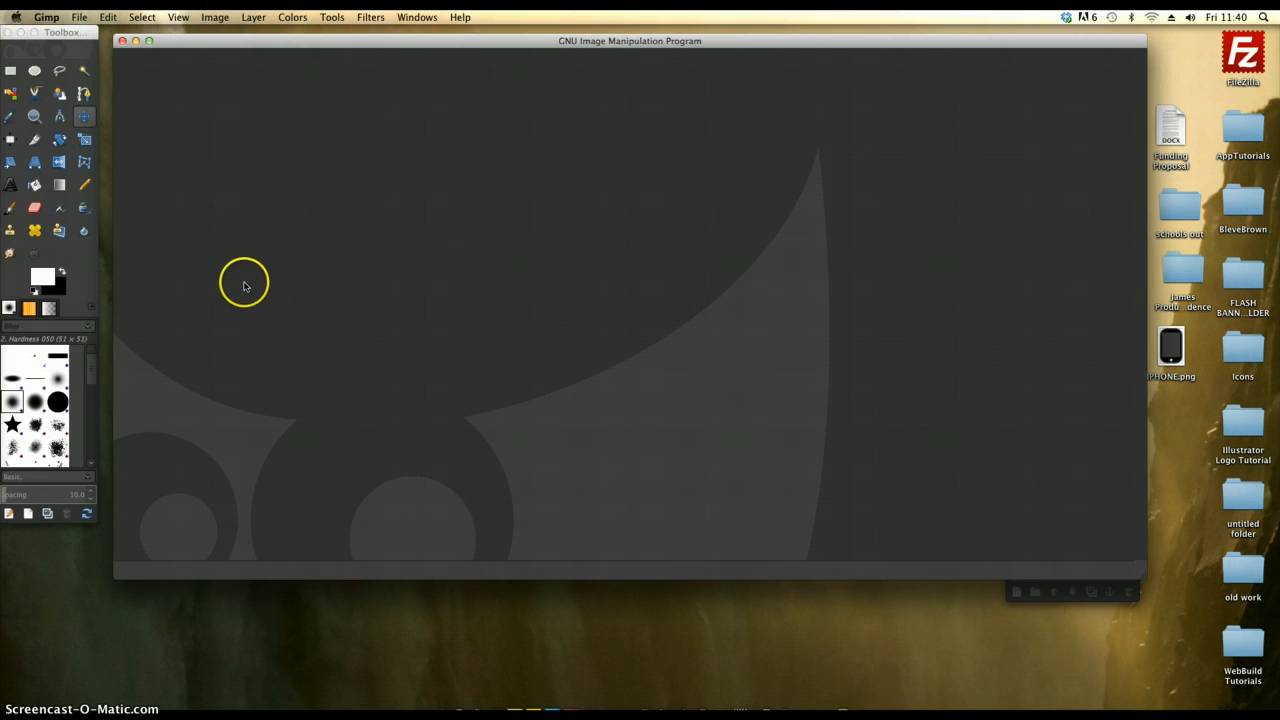
left_click(1062, 598)
left_click_drag(1080, 114, 1186, 57)
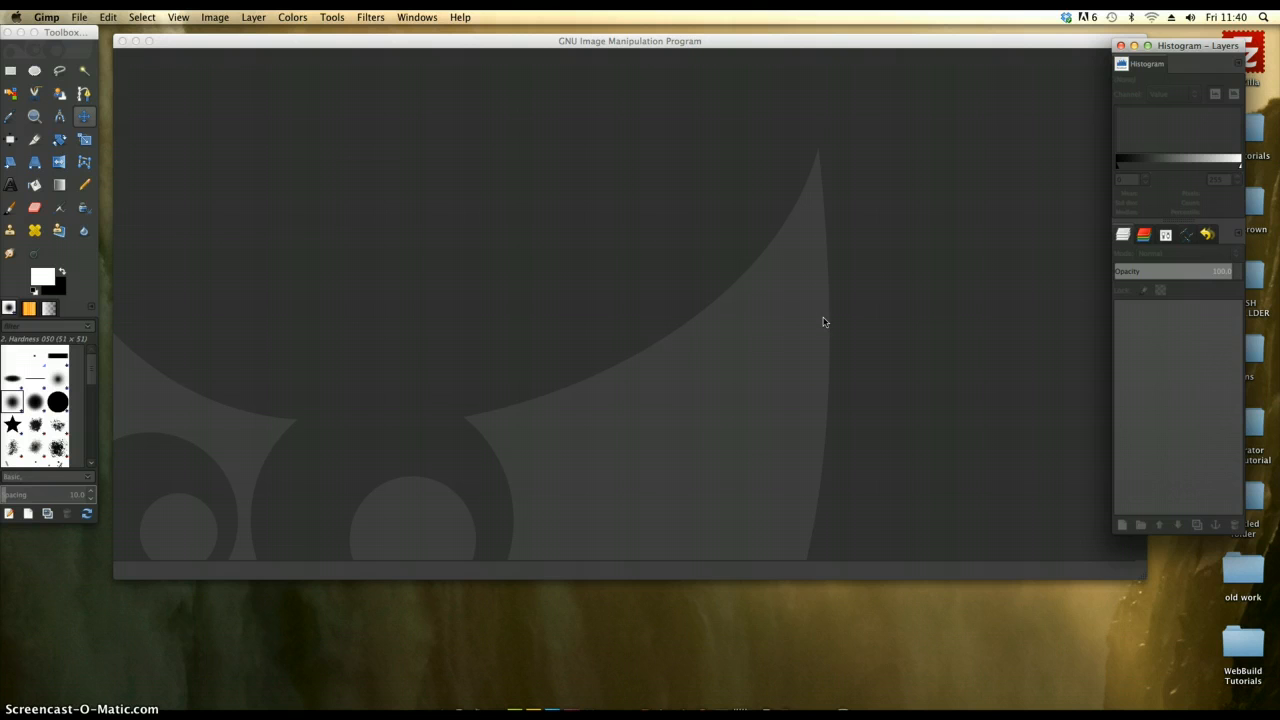
left_click_drag(77, 36, 89, 44)
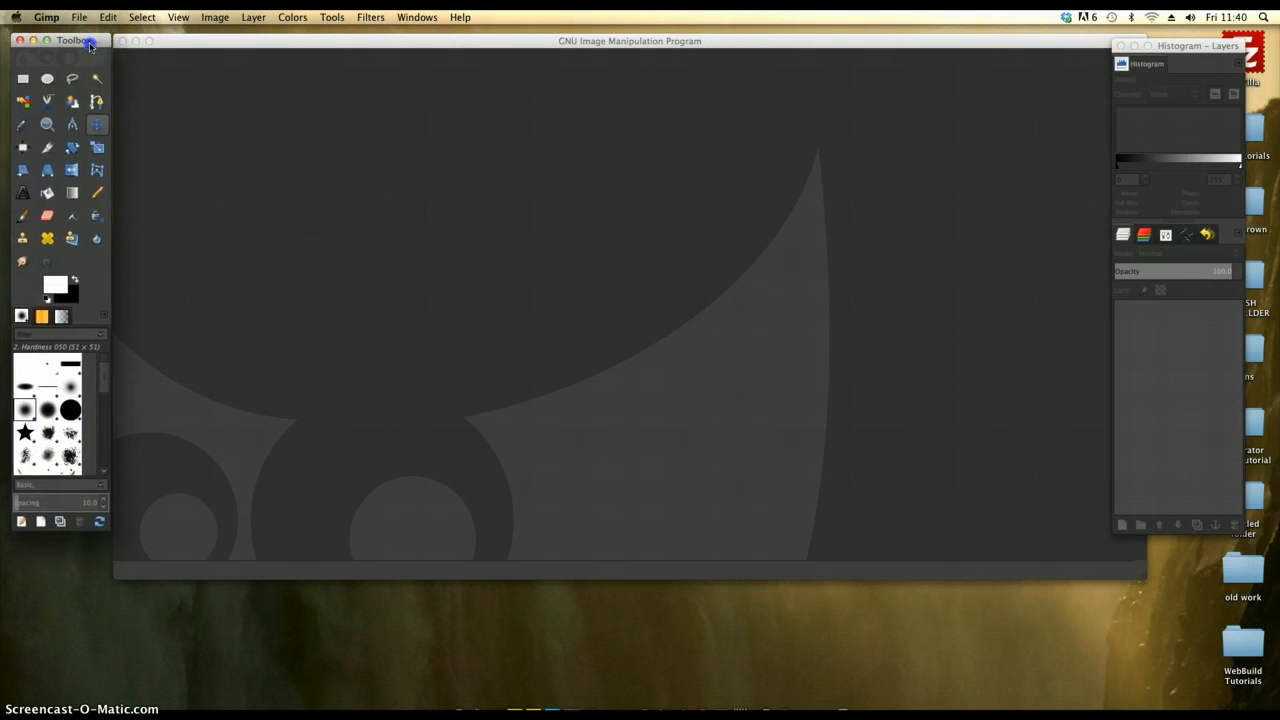
left_click(233, 134)
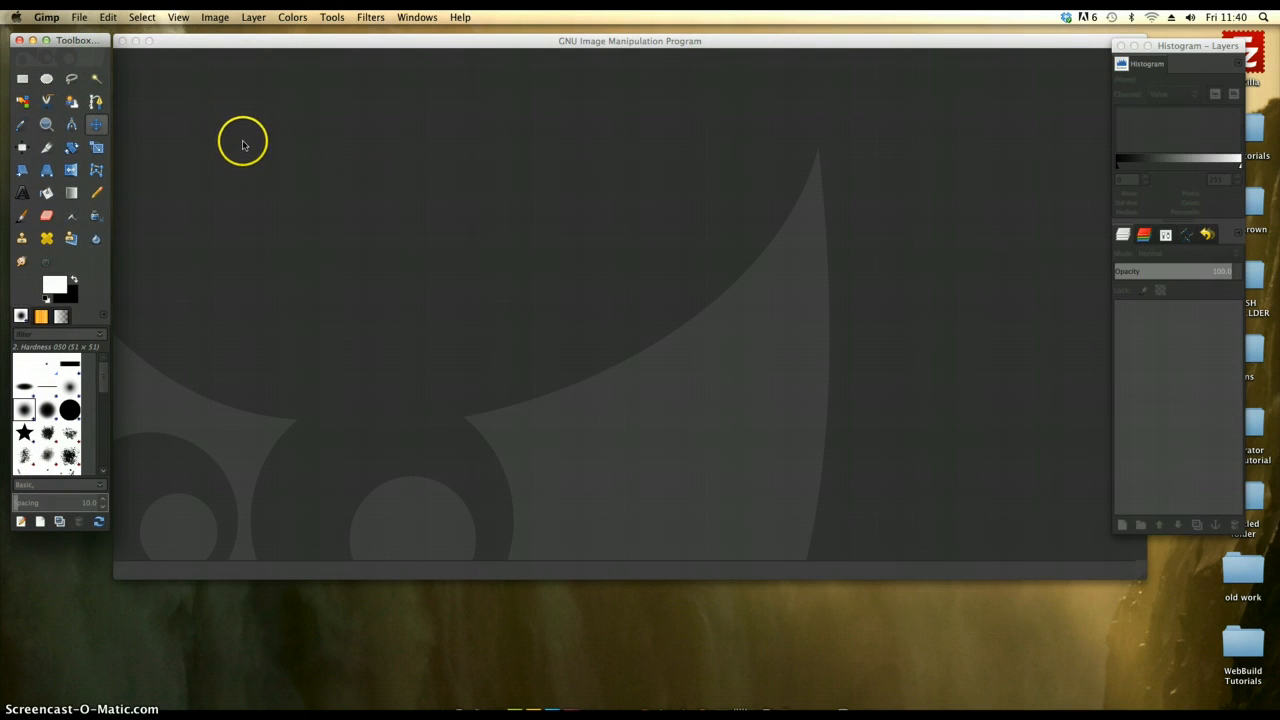
- Create a new image 1200 pixels wide and 900 pixels high
left_click(79, 17)
left_click(442, 186)
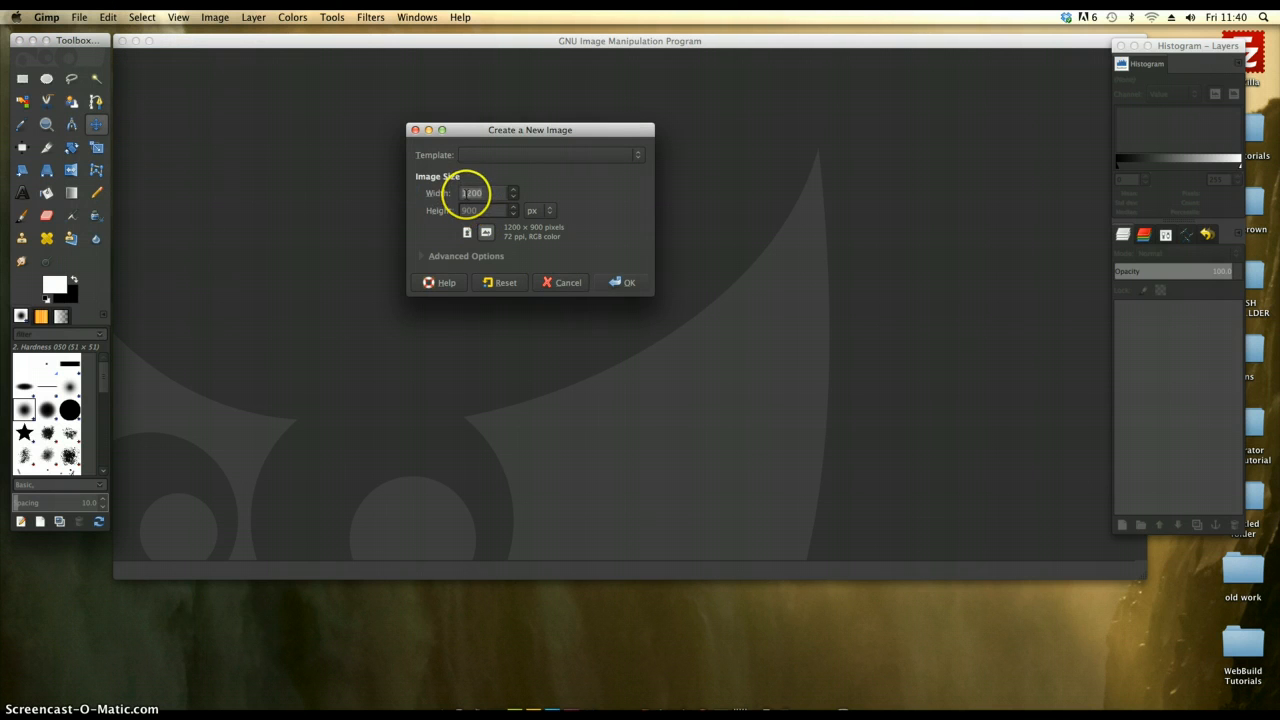
left_click(480, 207)
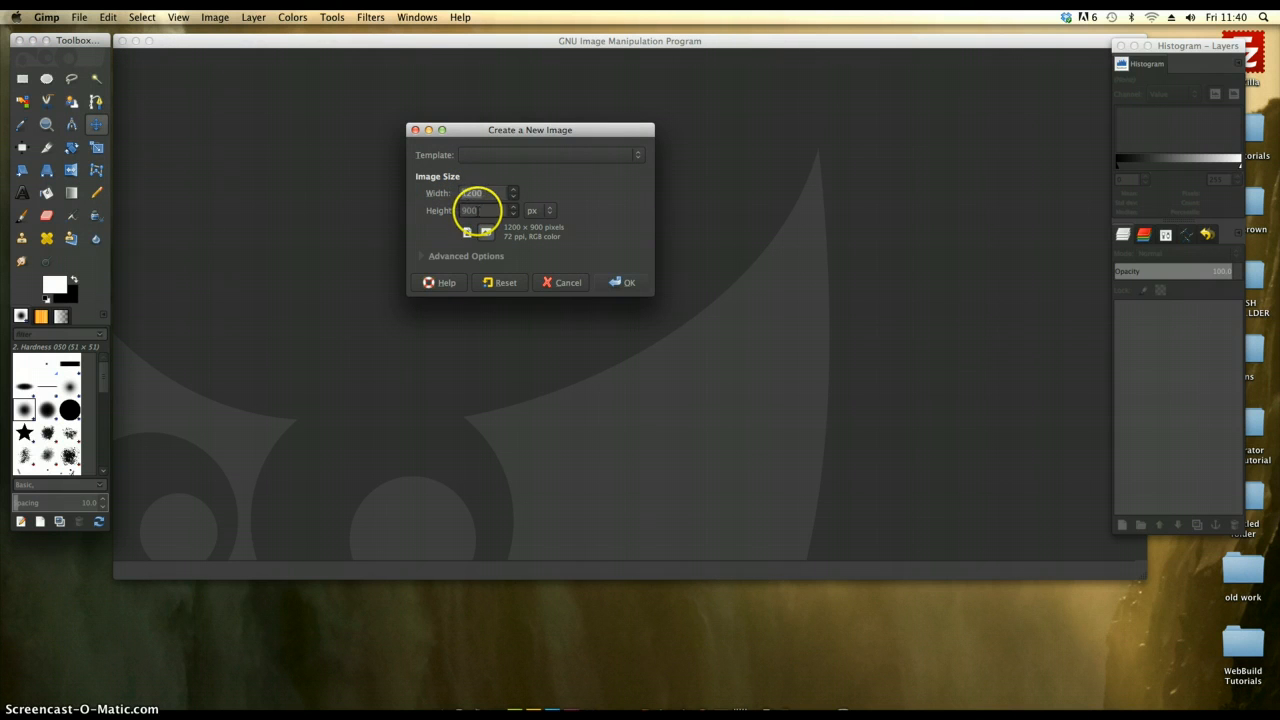
left_click(431, 211)
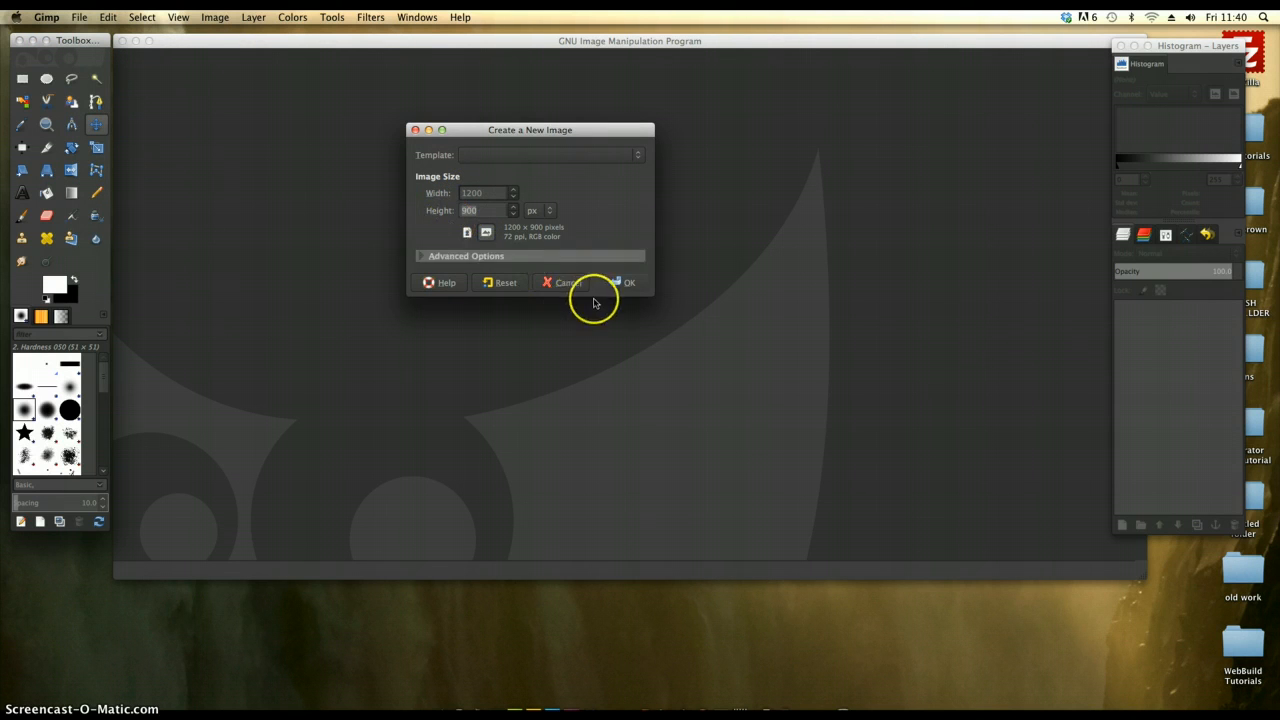
left_click(627, 285)
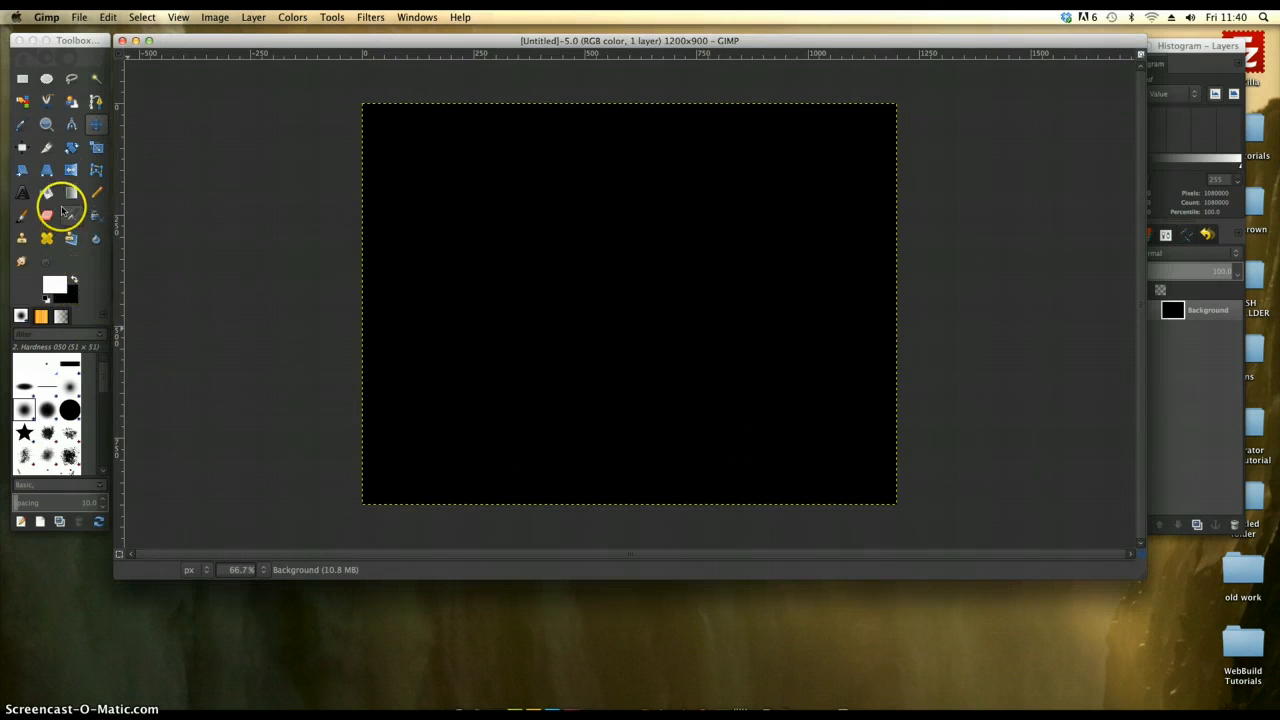
- Fill the Background layer with white using the Bucket Fill tool
left_click(74, 281)
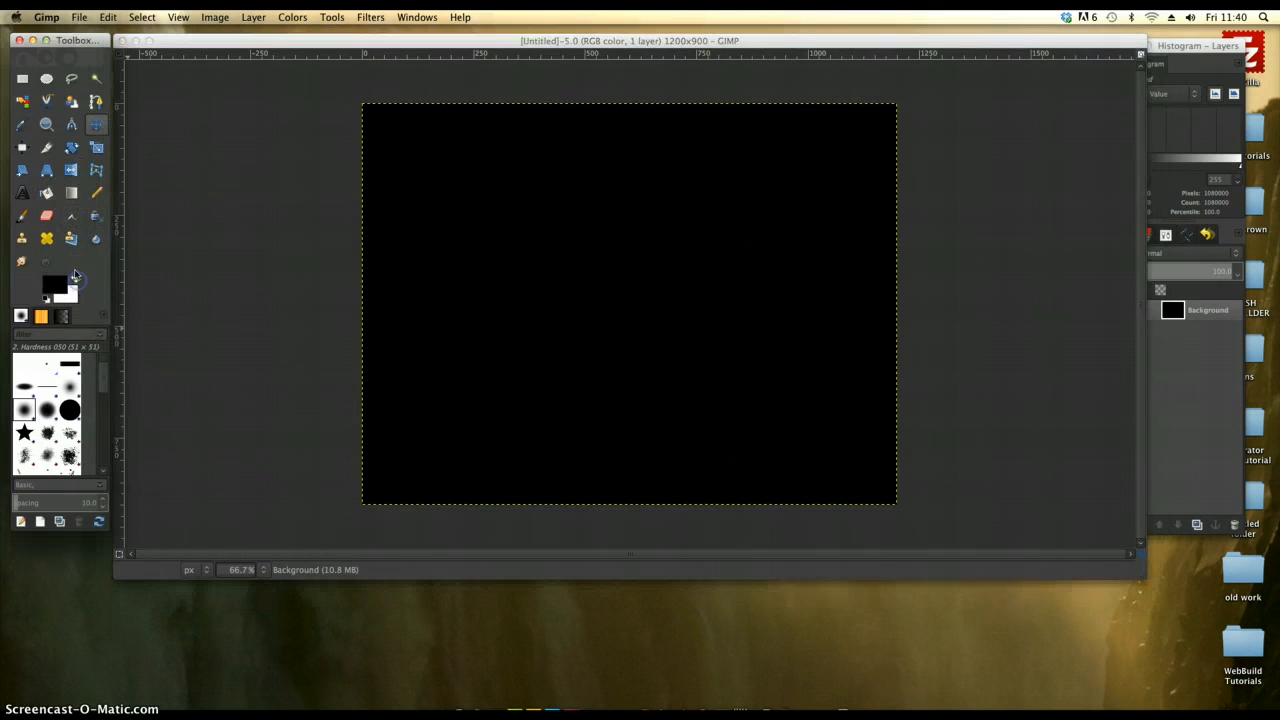
left_click(46, 194)
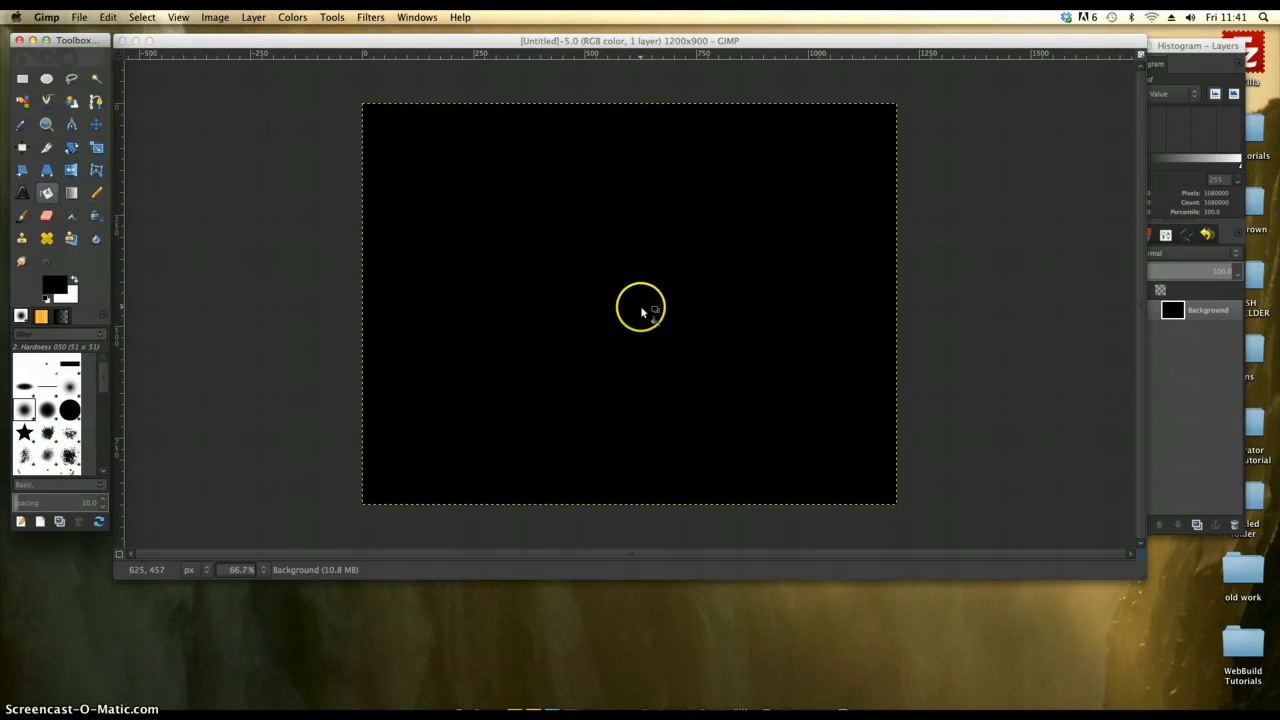
left_click(74, 281)
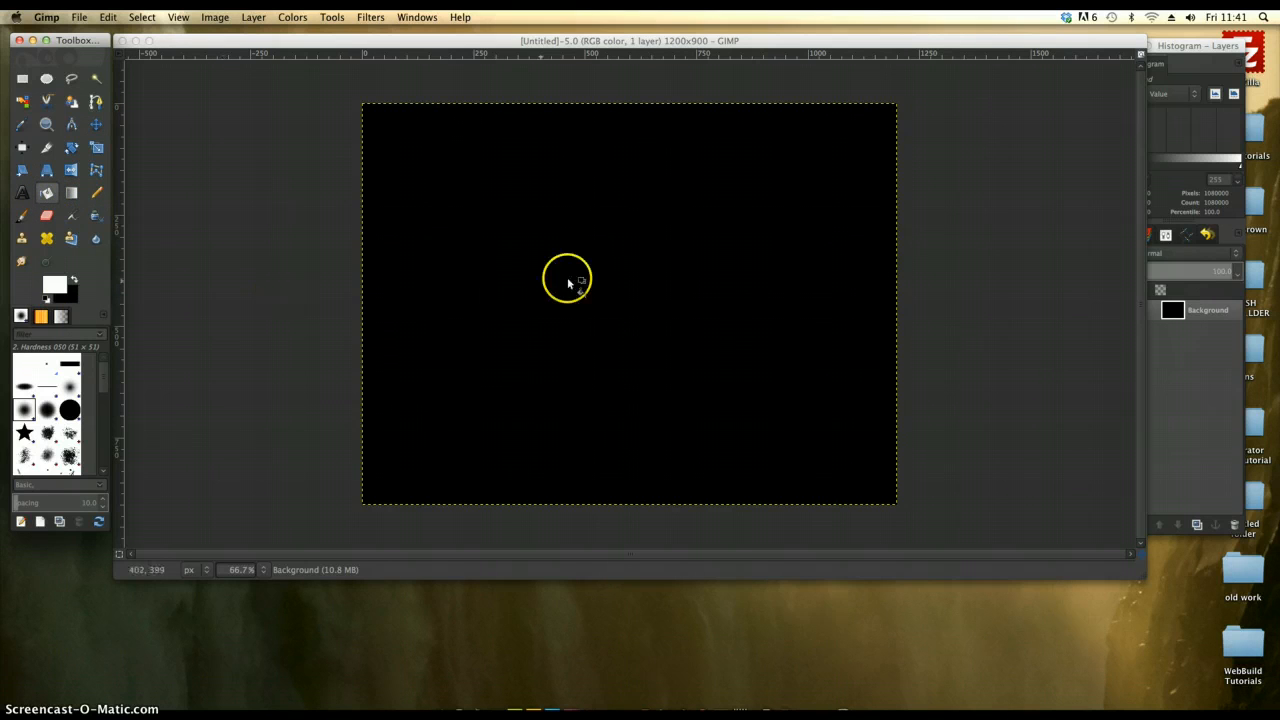
left_click(604, 289)
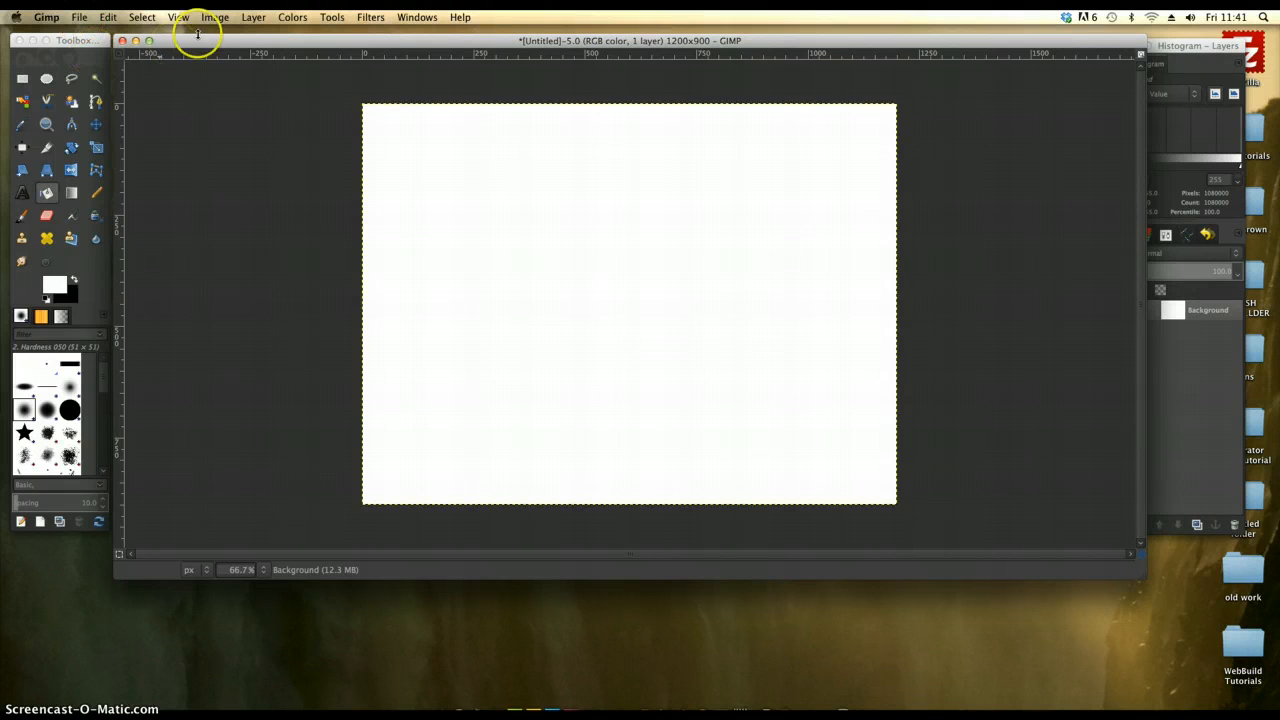
- Open IPHONE.png from the Desktop folder as a new layer in the image
left_click(79, 17)
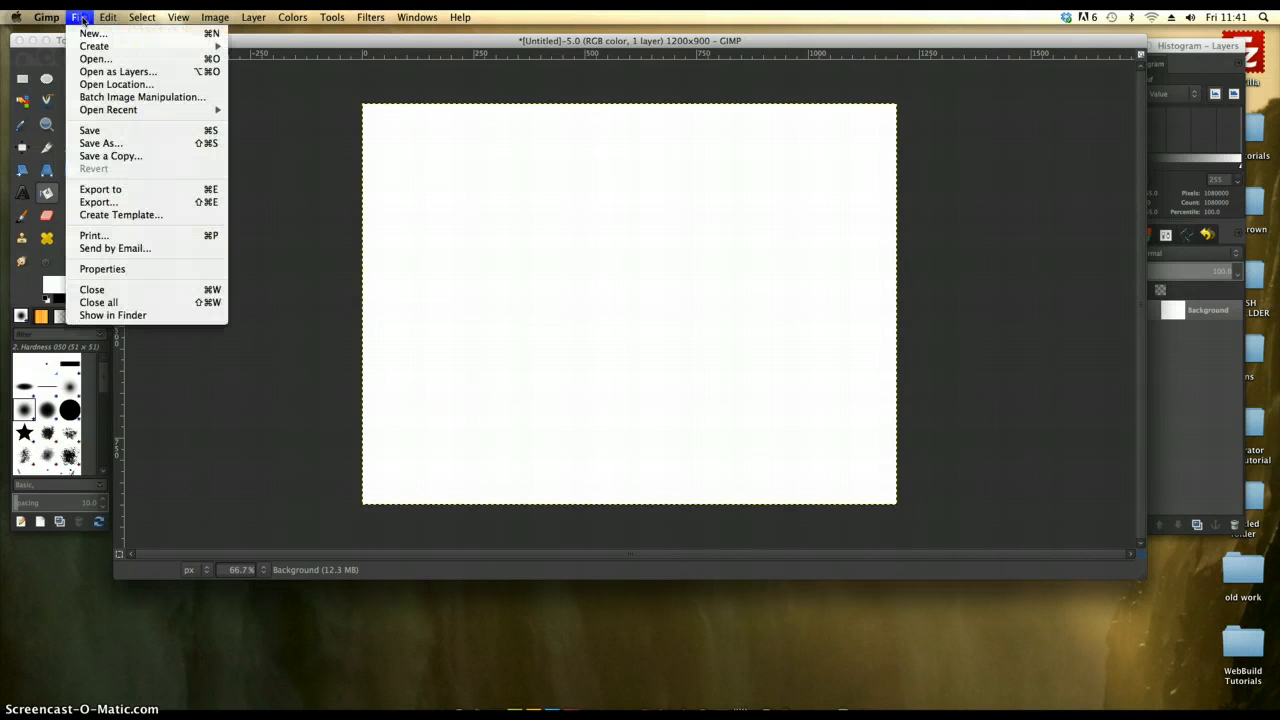
left_click(115, 73)
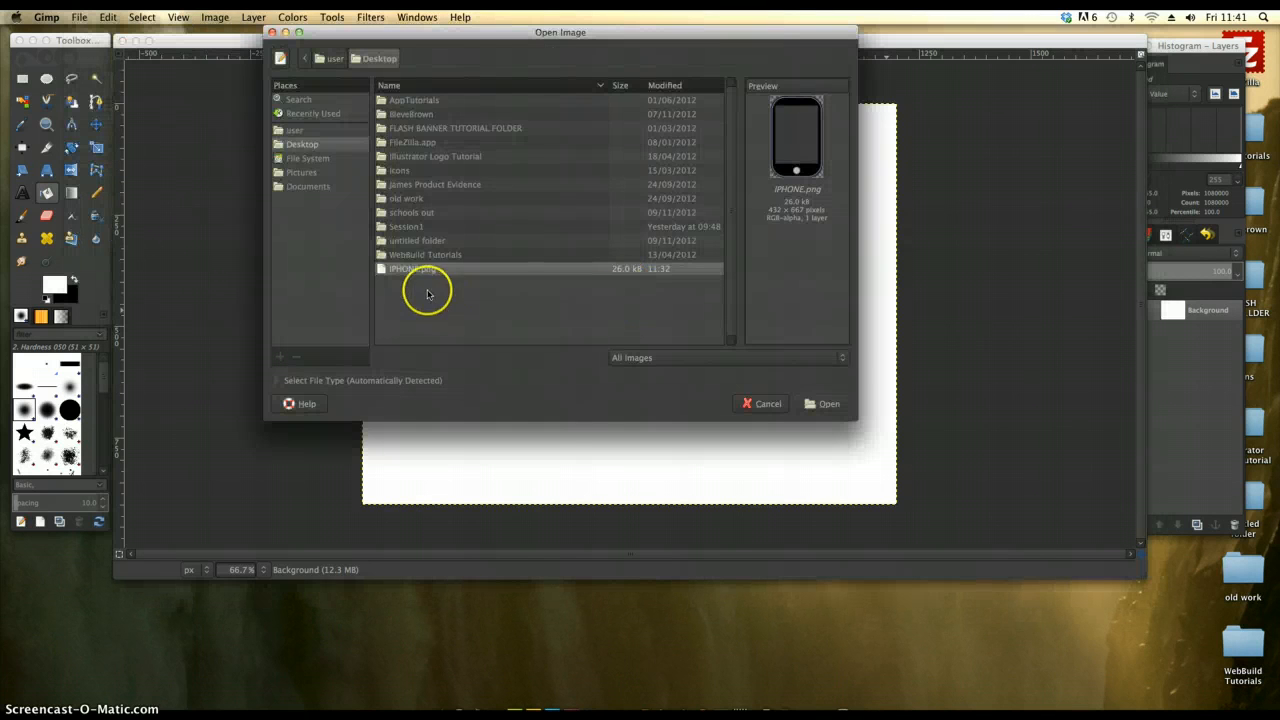
left_click(417, 271)
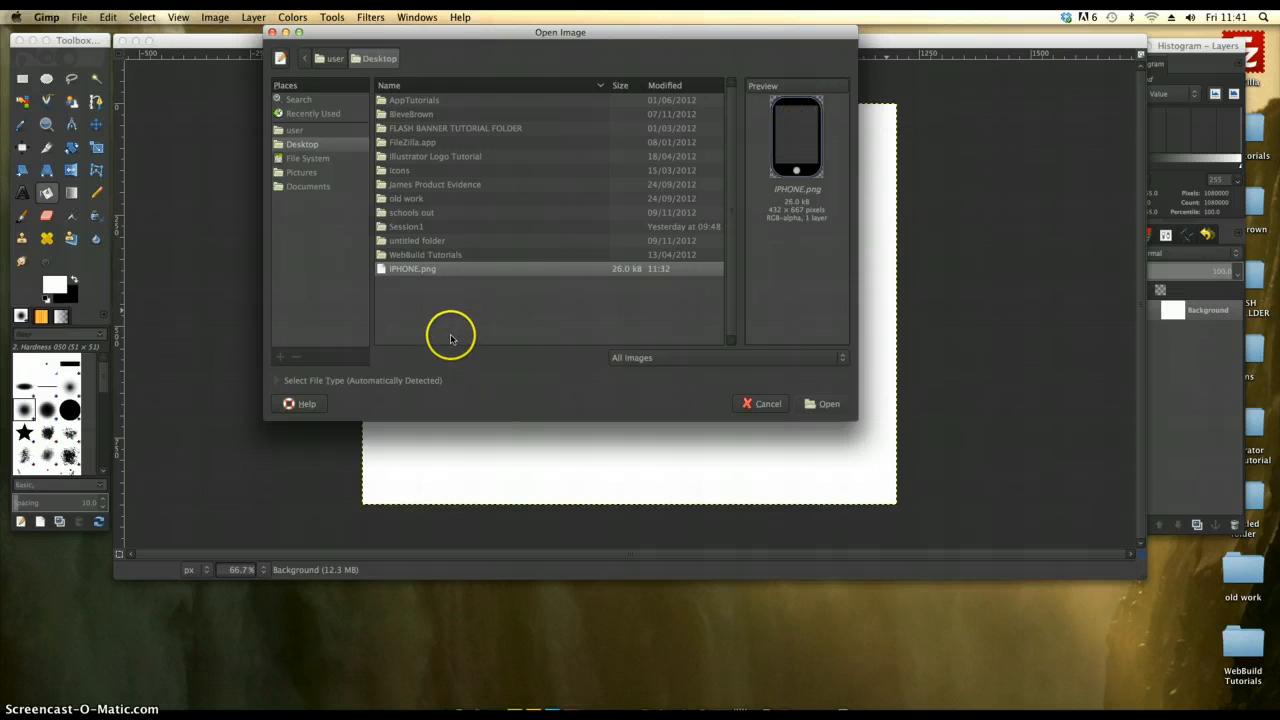
left_click(810, 403)
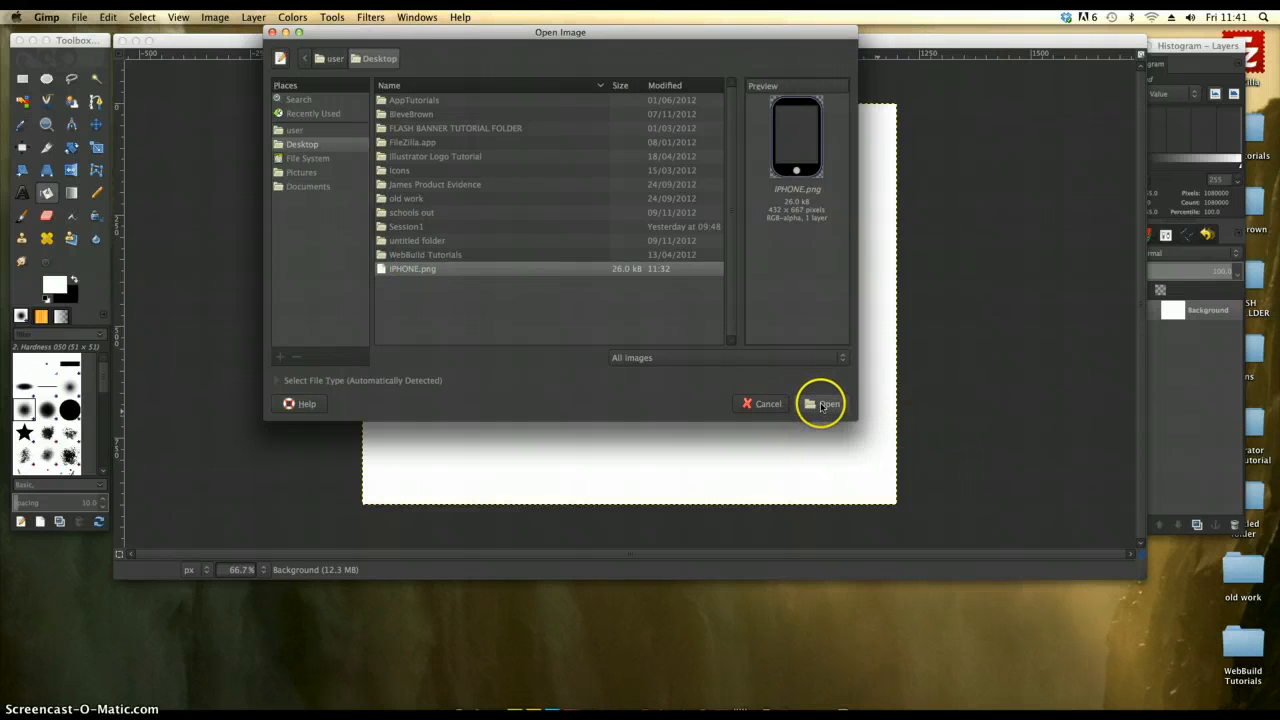
left_click(468, 268)
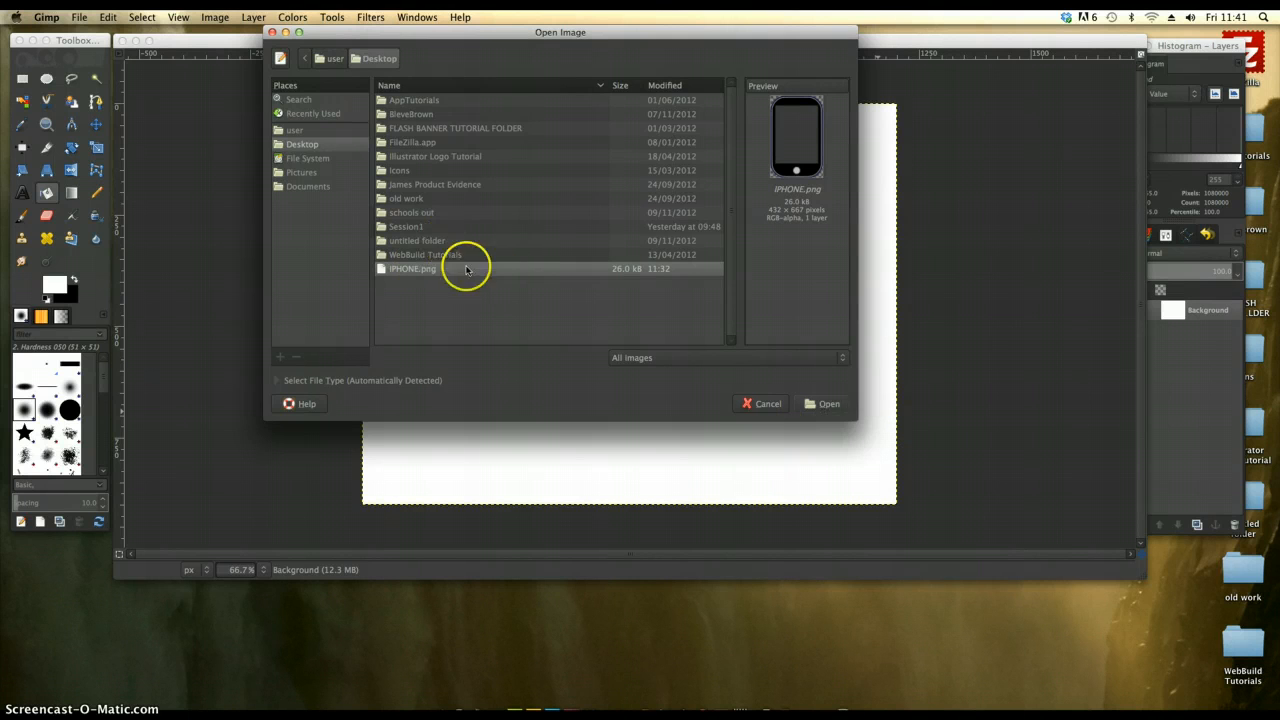
left_click(805, 404)
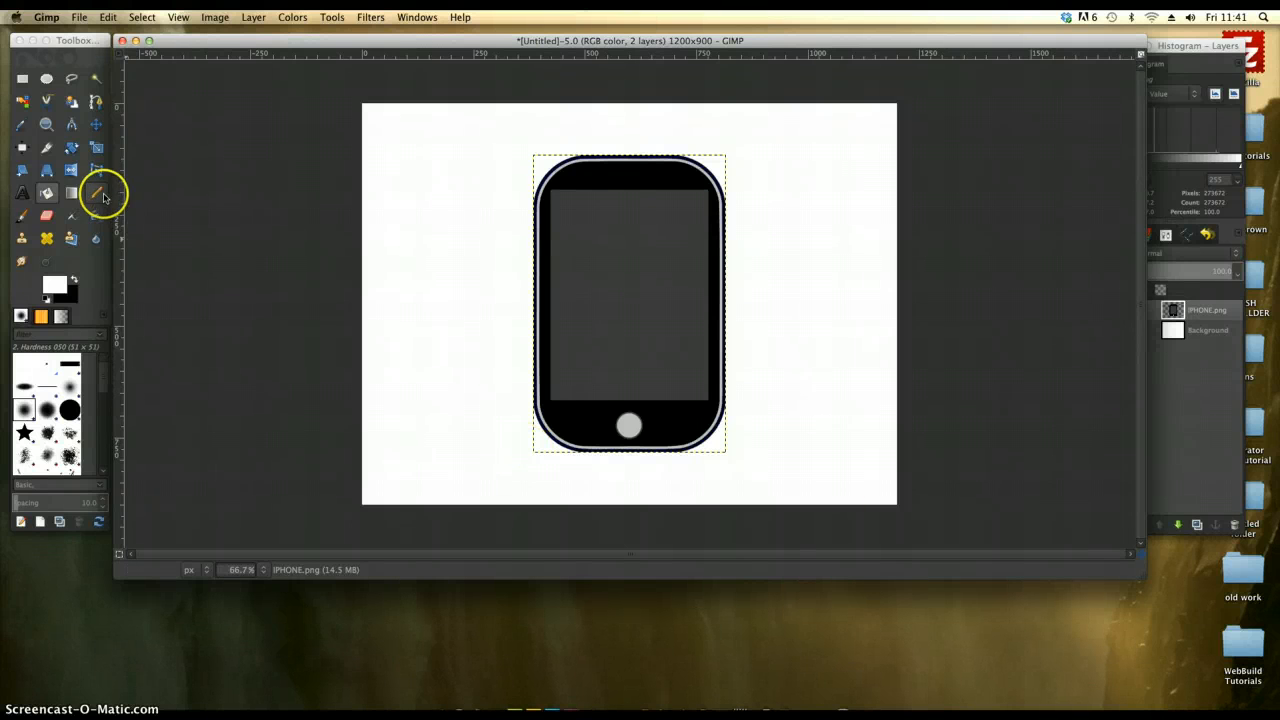
left_click(96, 148)
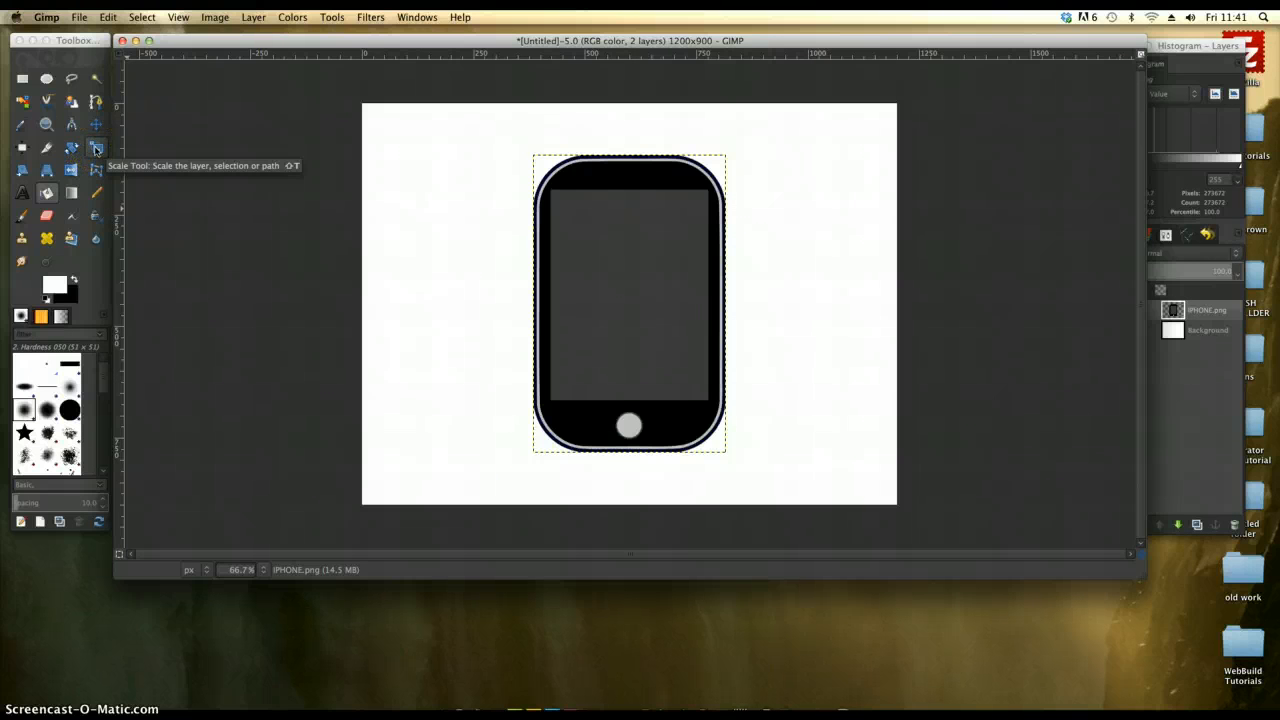
mouse_move(578, 280)
left_mouse_down()
mouse_move(600, 271)
mouse_move(651, 288)
left_mouse_up()
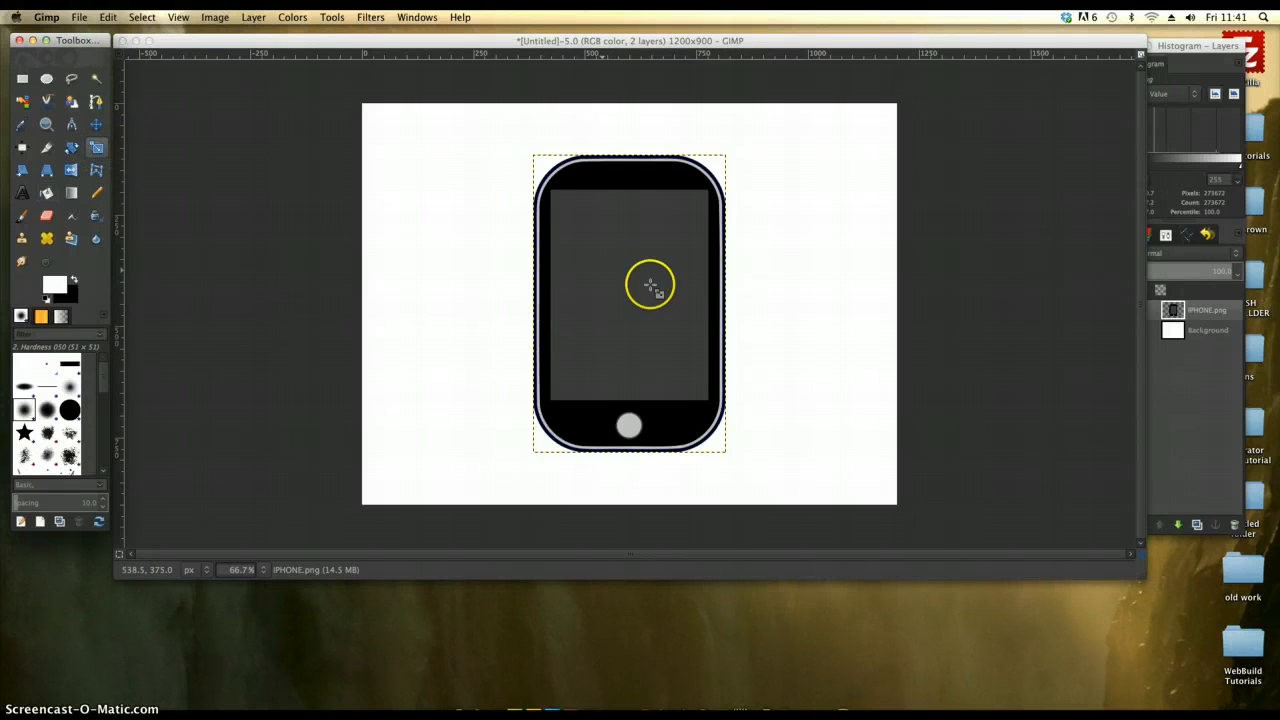
left_click(1213, 310)
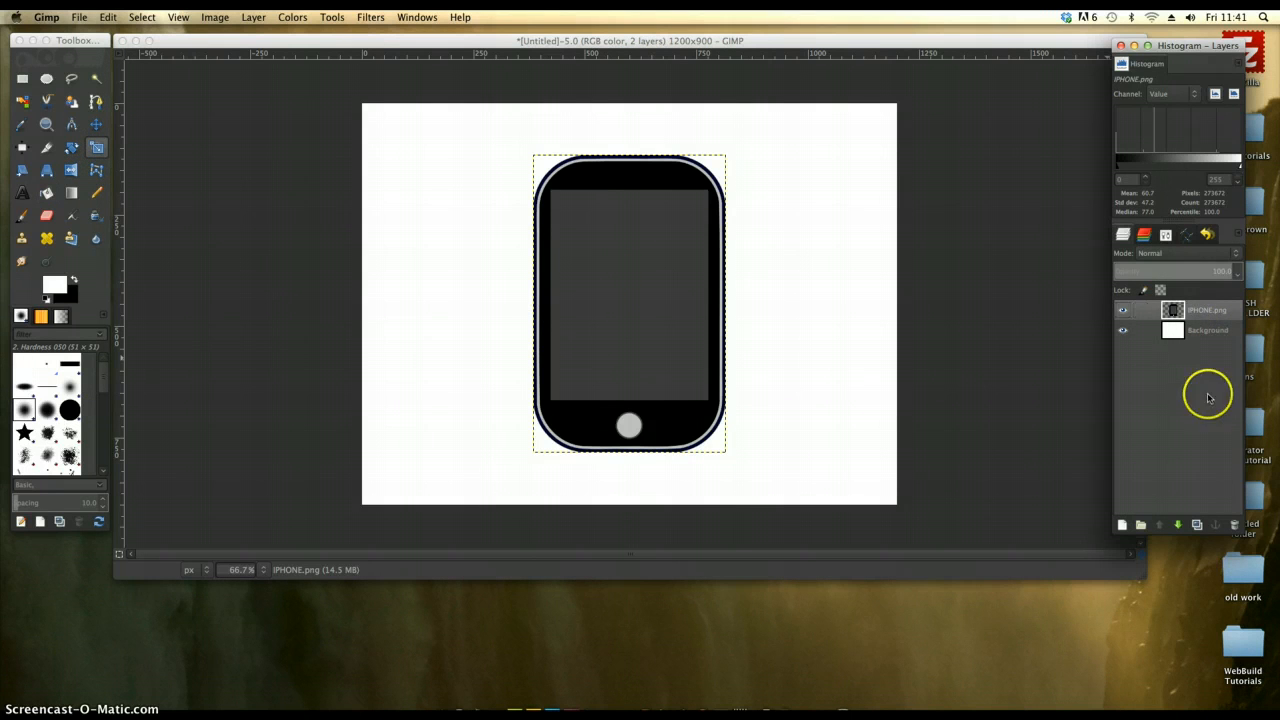
left_click(619, 252)
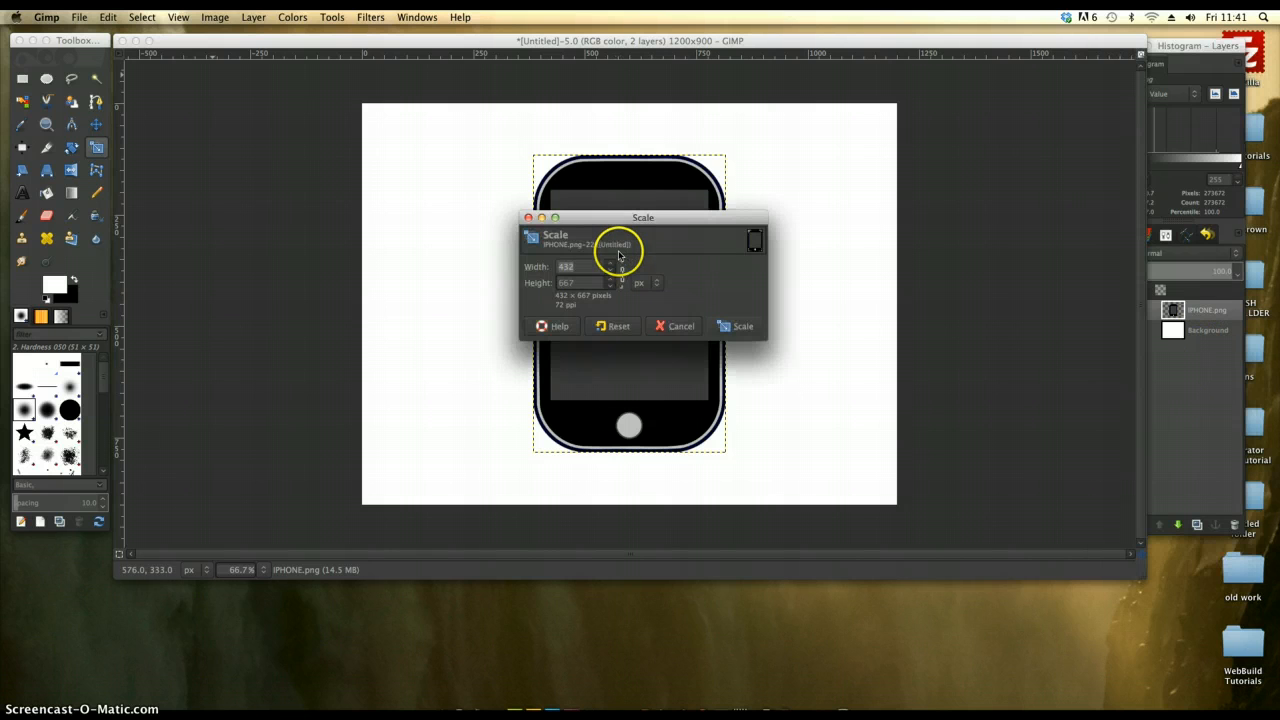
left_click_drag(620, 249, 686, 337)
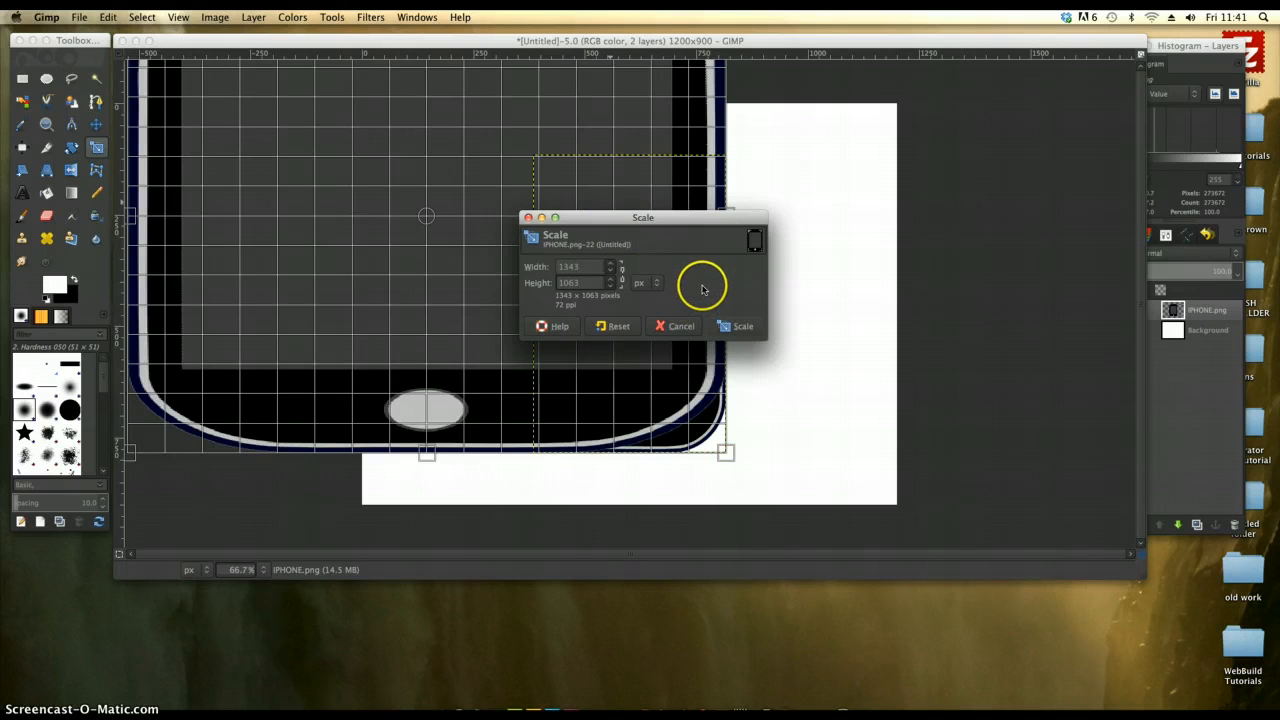
left_click(621, 272)
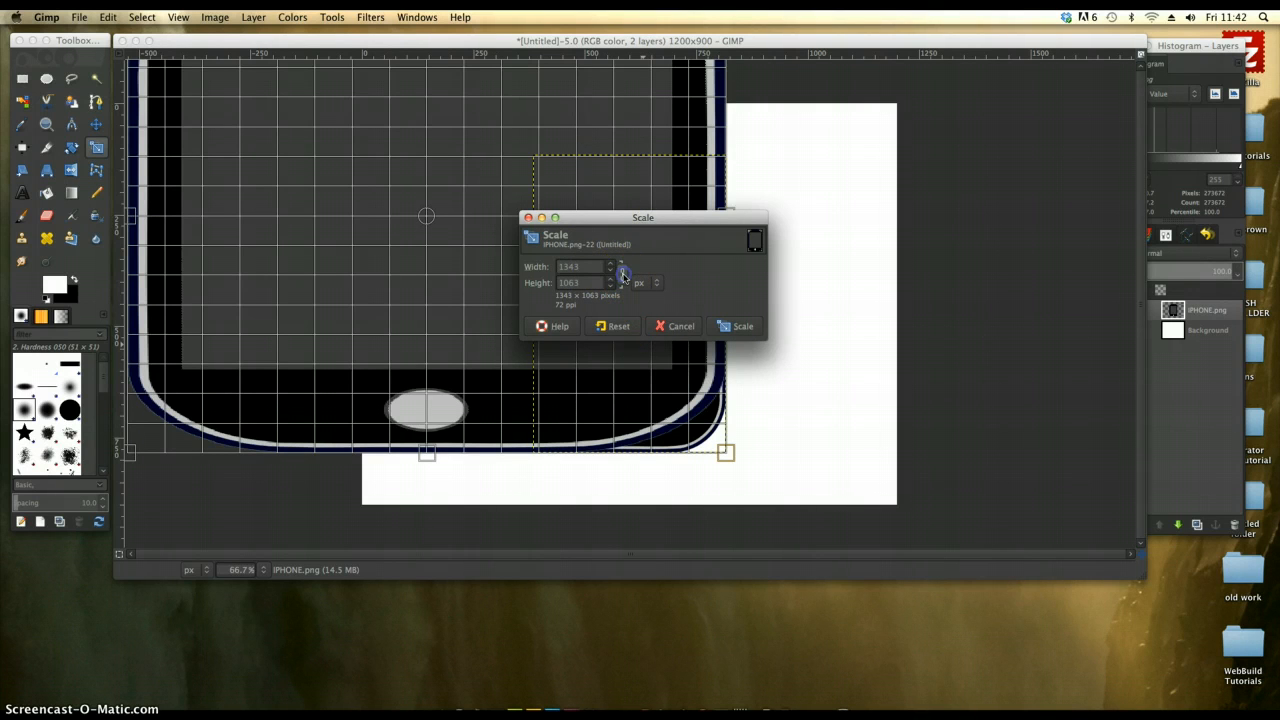
left_click(694, 298)
left_click_drag(588, 266, 550, 266)
type("200")
left_click(583, 283)
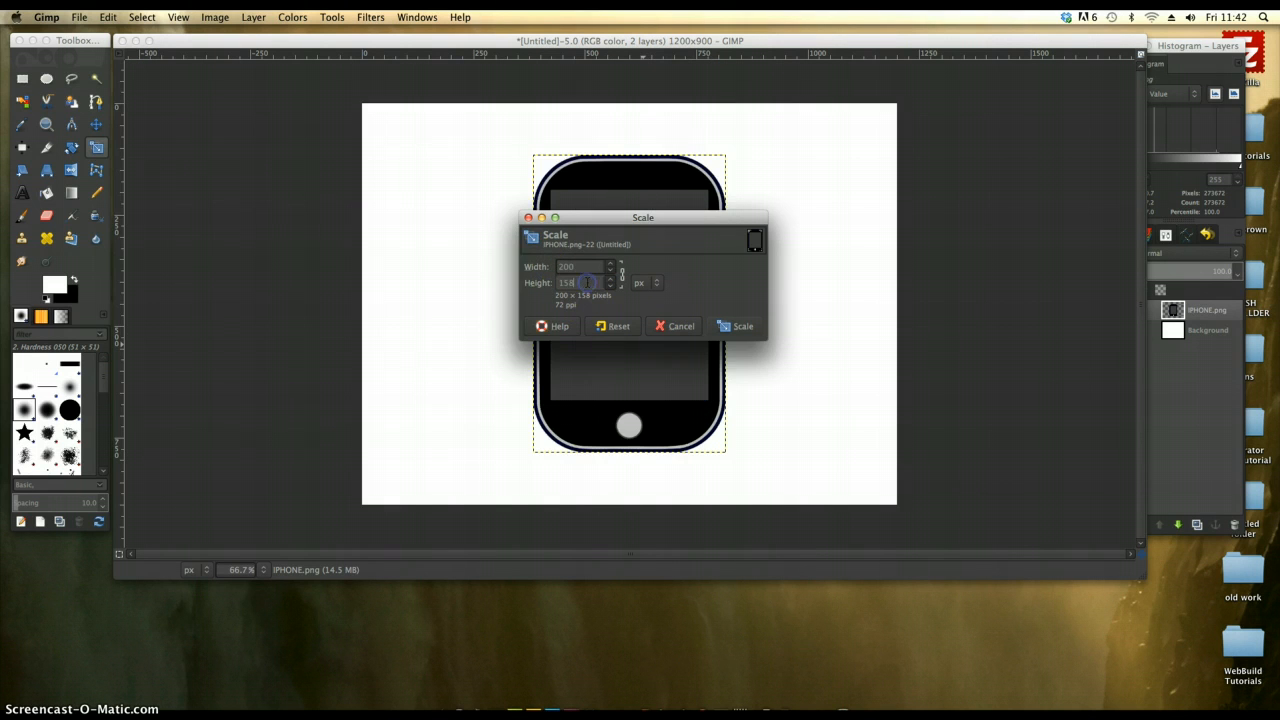
left_click_drag(587, 283, 540, 282)
left_click(593, 267)
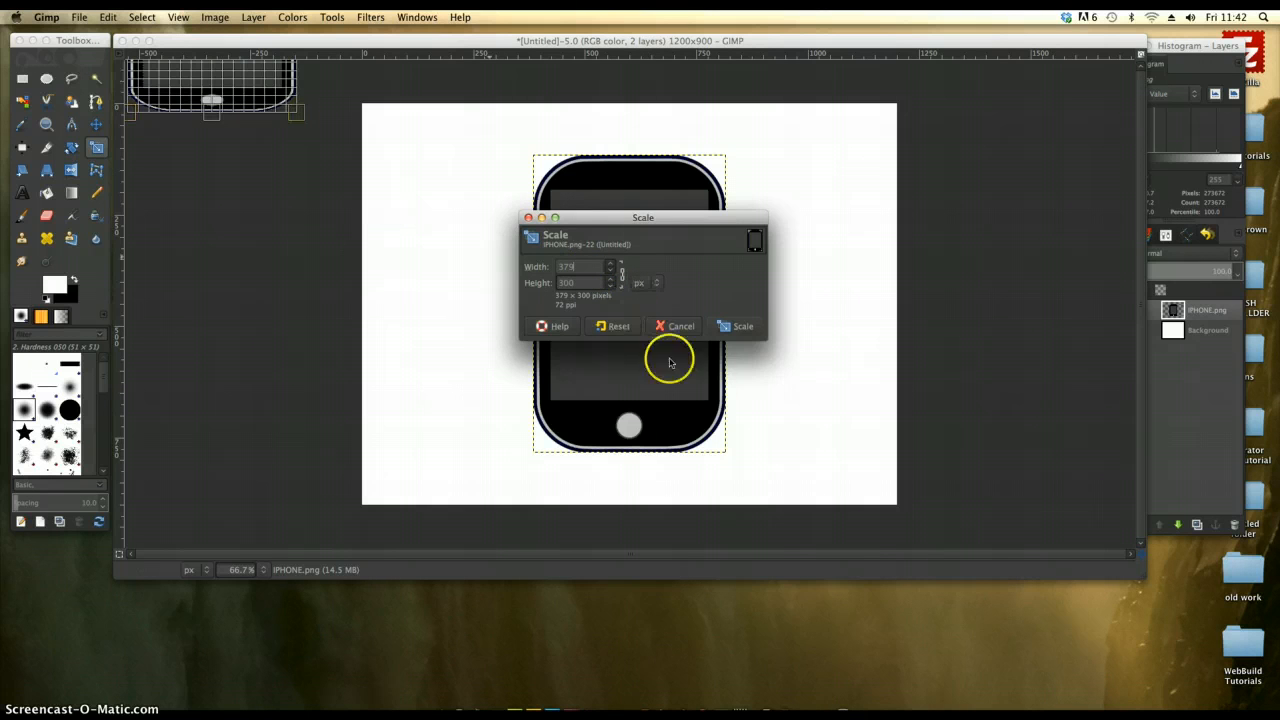
- Shift the phone layer slightly on the canvas and scale it to 300 × 463 pixels with its proportions linked
left_click(98, 126)
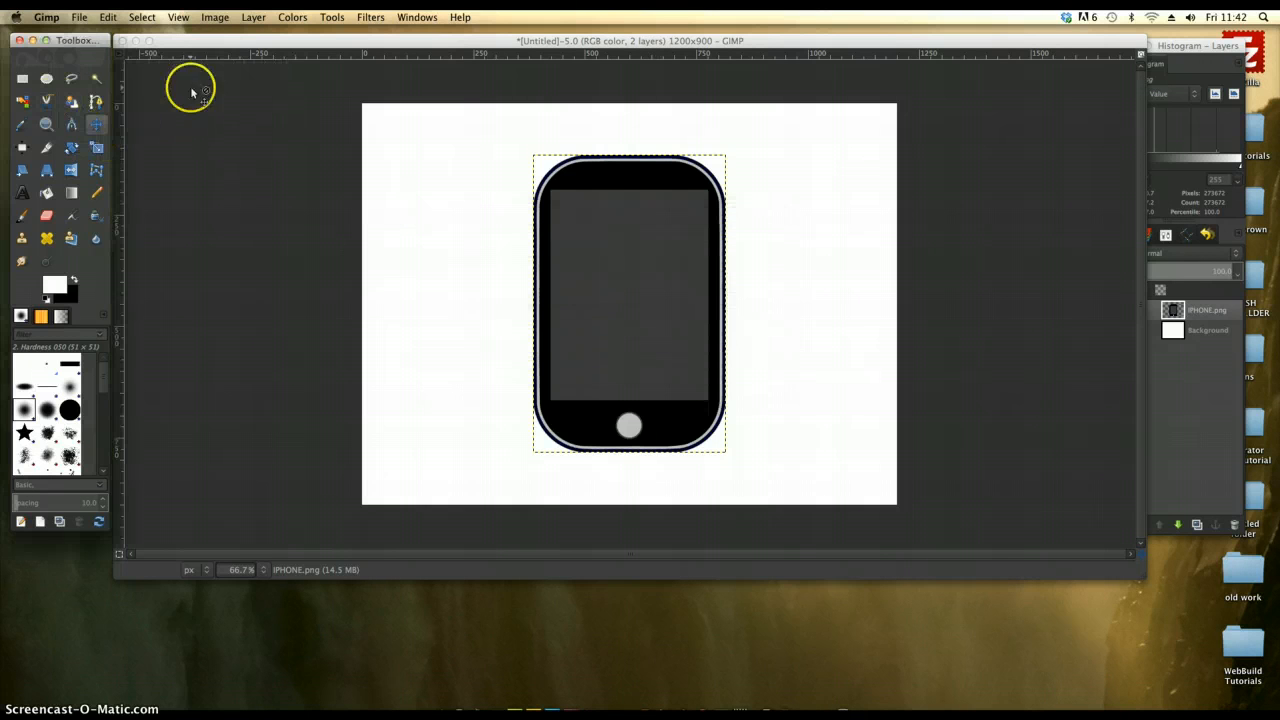
left_click_drag(641, 388, 629, 309)
left_click(97, 147)
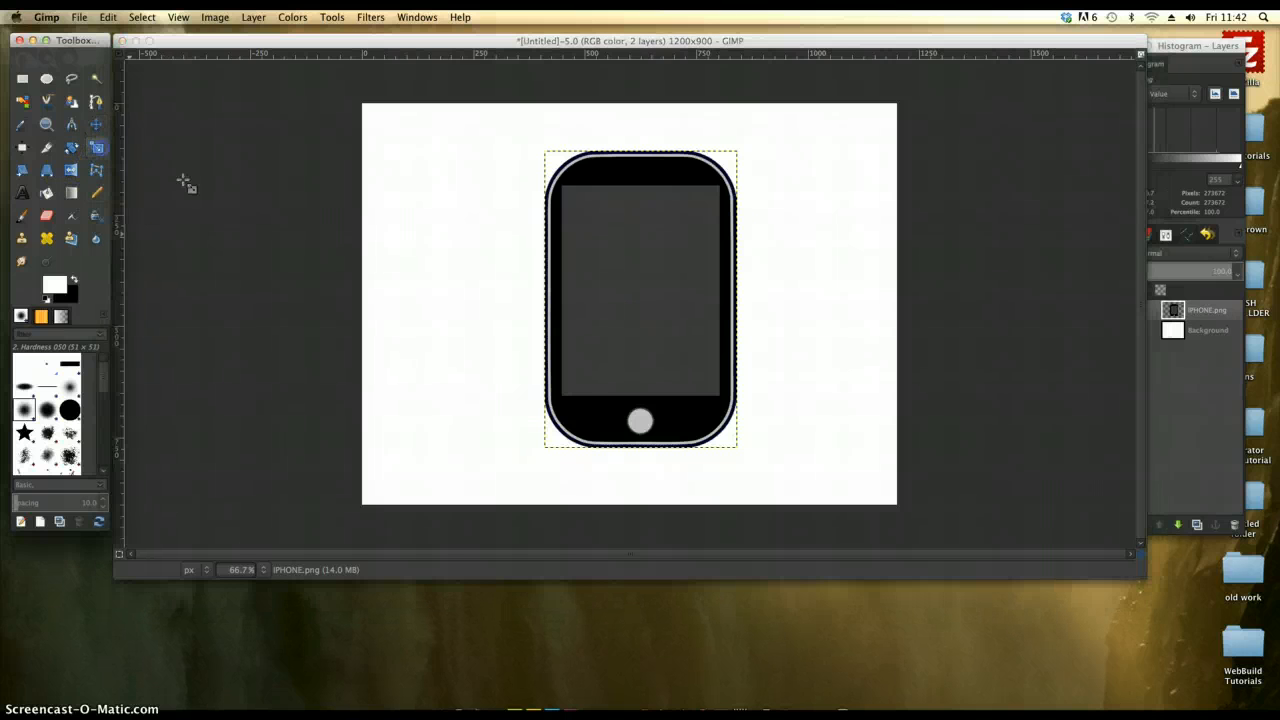
left_click(622, 263)
left_click(621, 261)
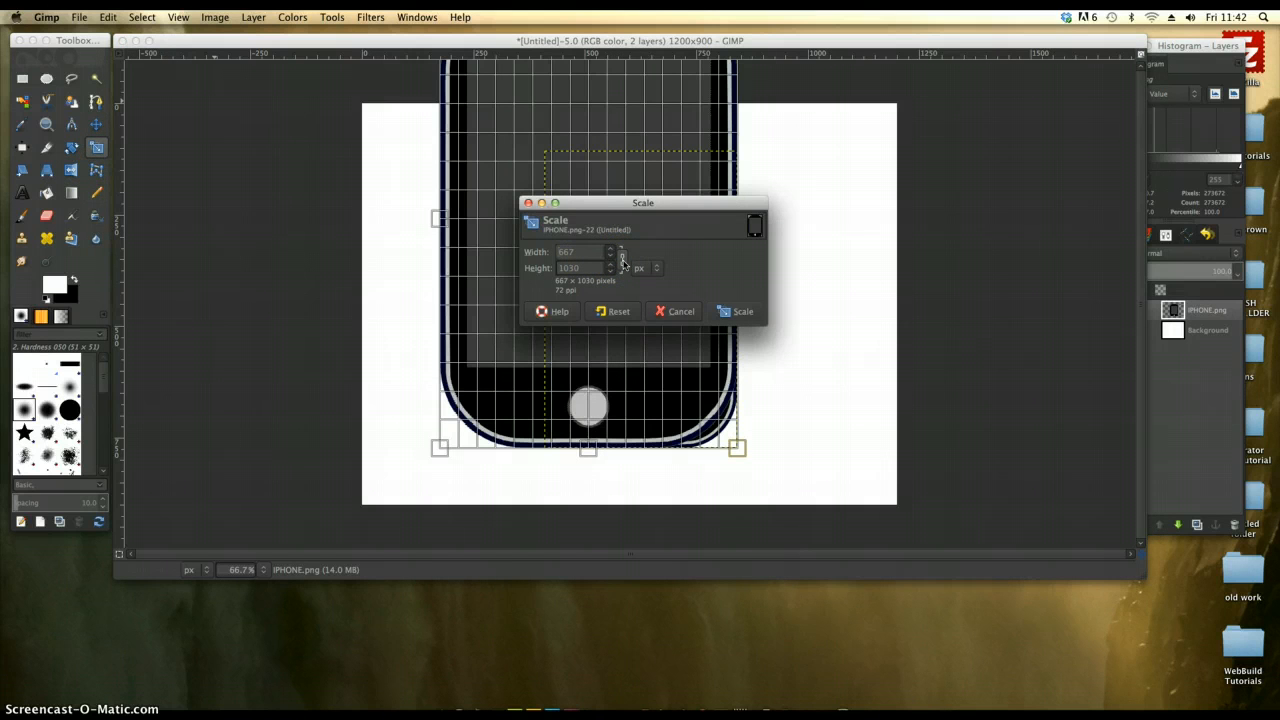
left_click(622, 262)
left_click(560, 240)
double_click(578, 251)
type("300")
left_click(563, 267)
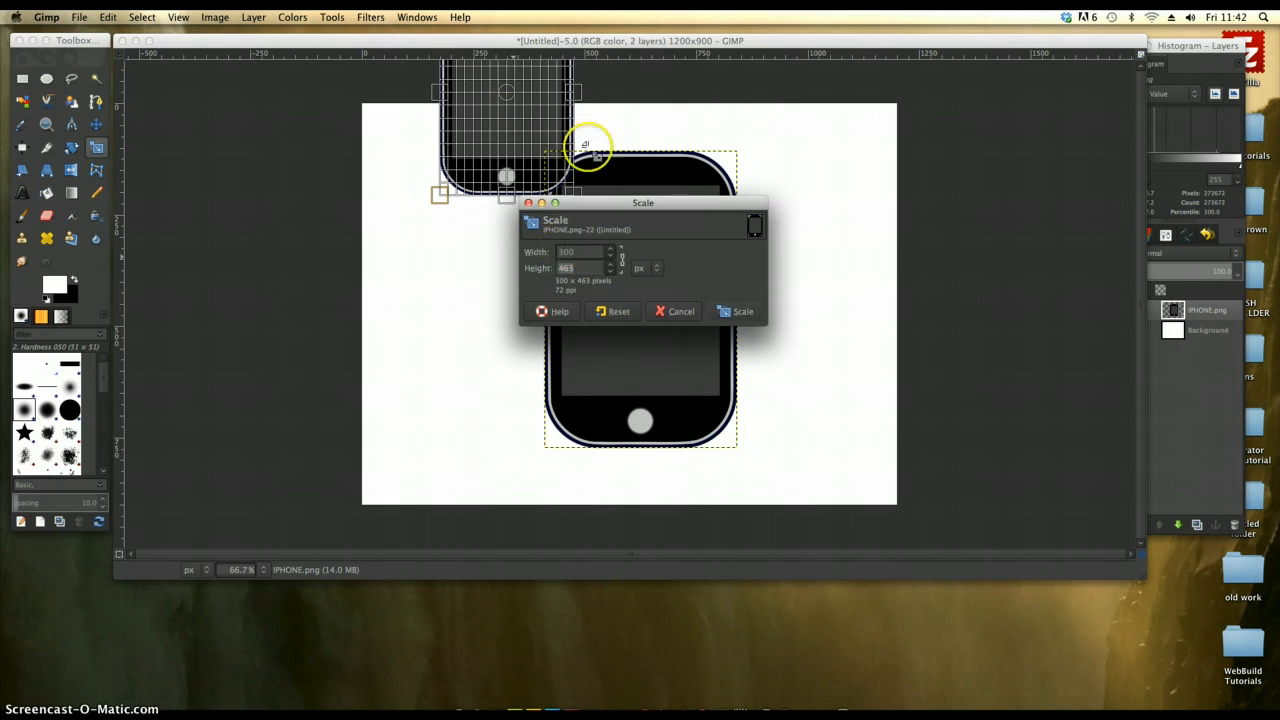
left_click(731, 314)
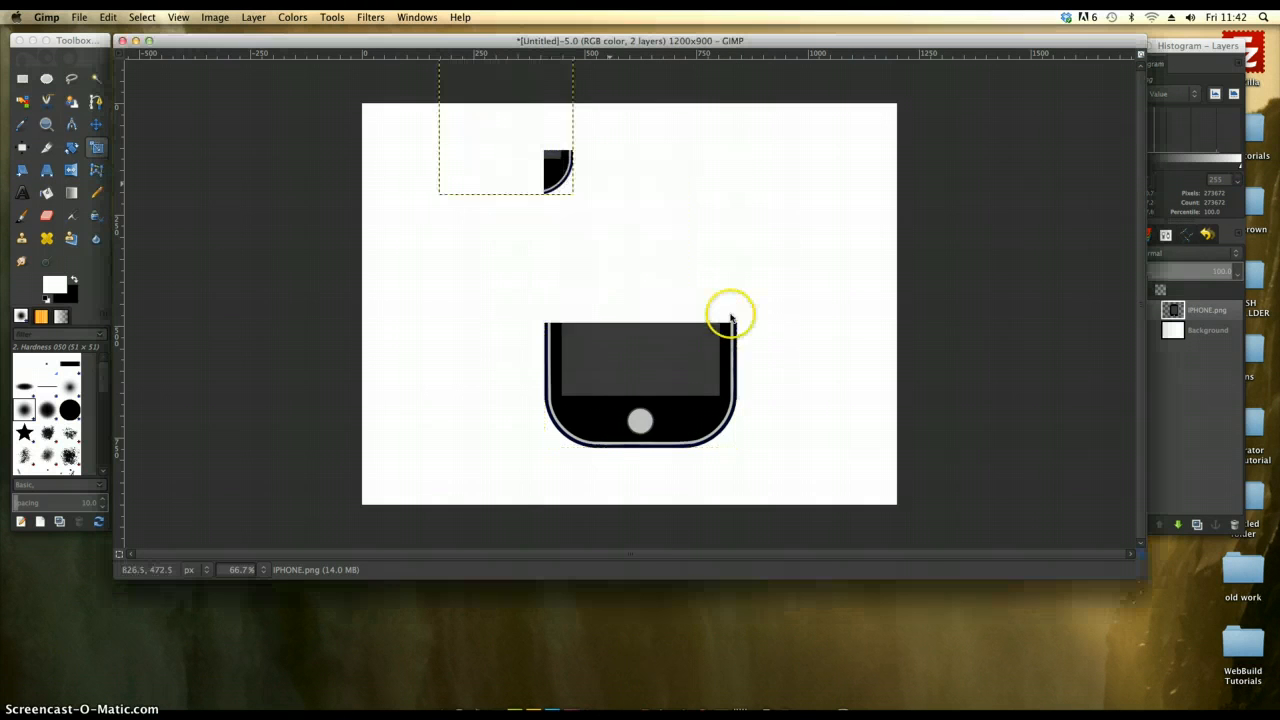
- Move the scaled phone layer fully onto the canvas, near the middle of its upper half
left_click(97, 125)
left_click_drag(601, 148, 631, 238)
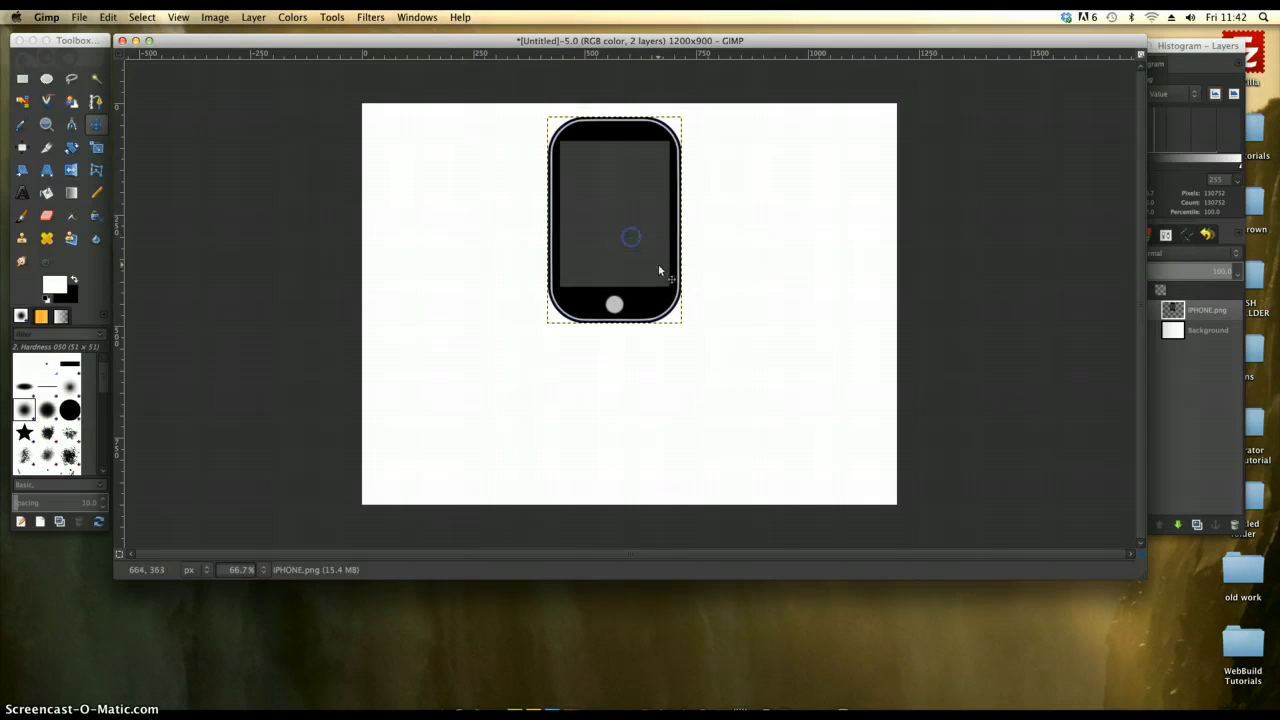
left_click(660, 266)
- Duplicate the IPHONE.png layer and select the copy in the layer stack
left_click(1220, 337)
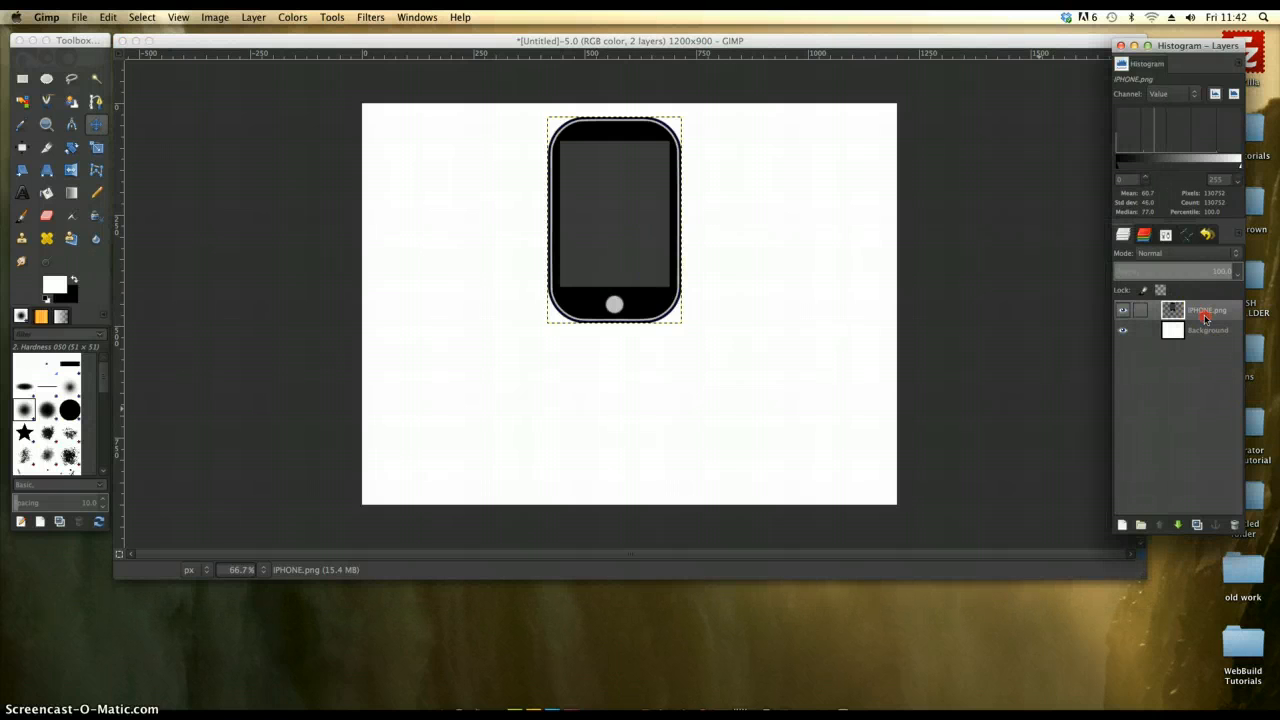
right_click(1205, 318)
left_click(1140, 386)
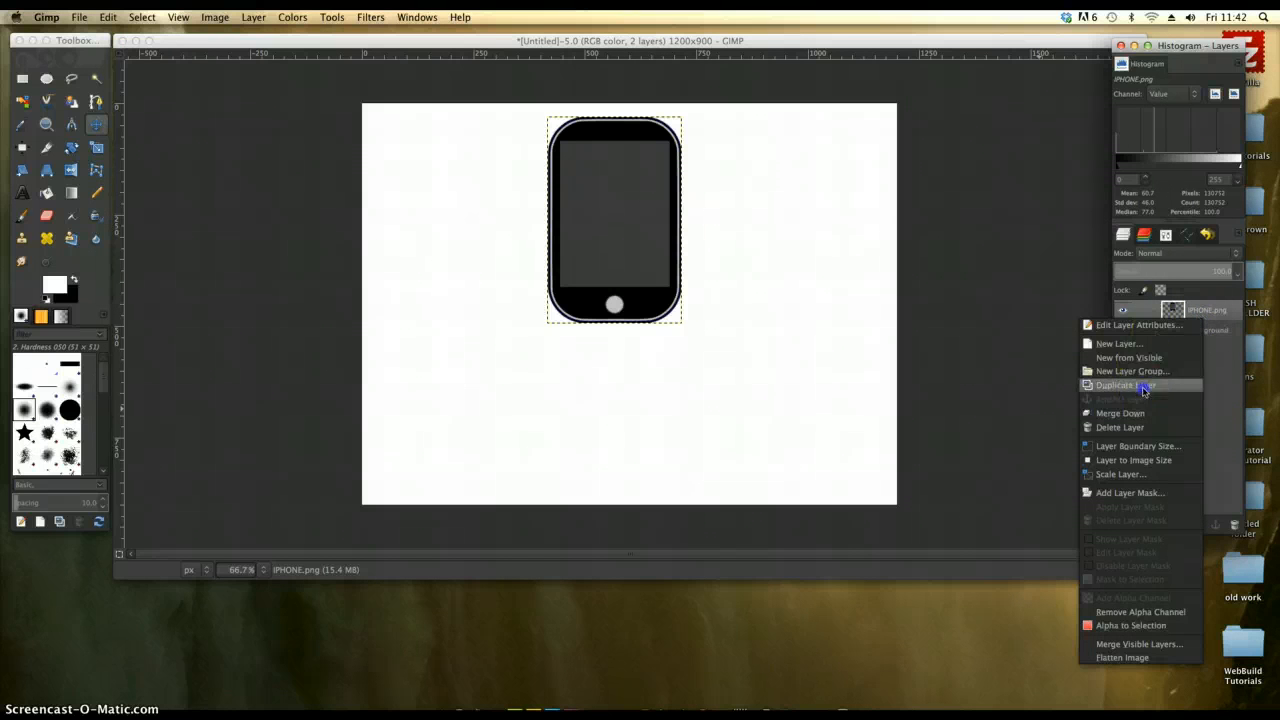
left_click(1210, 314)
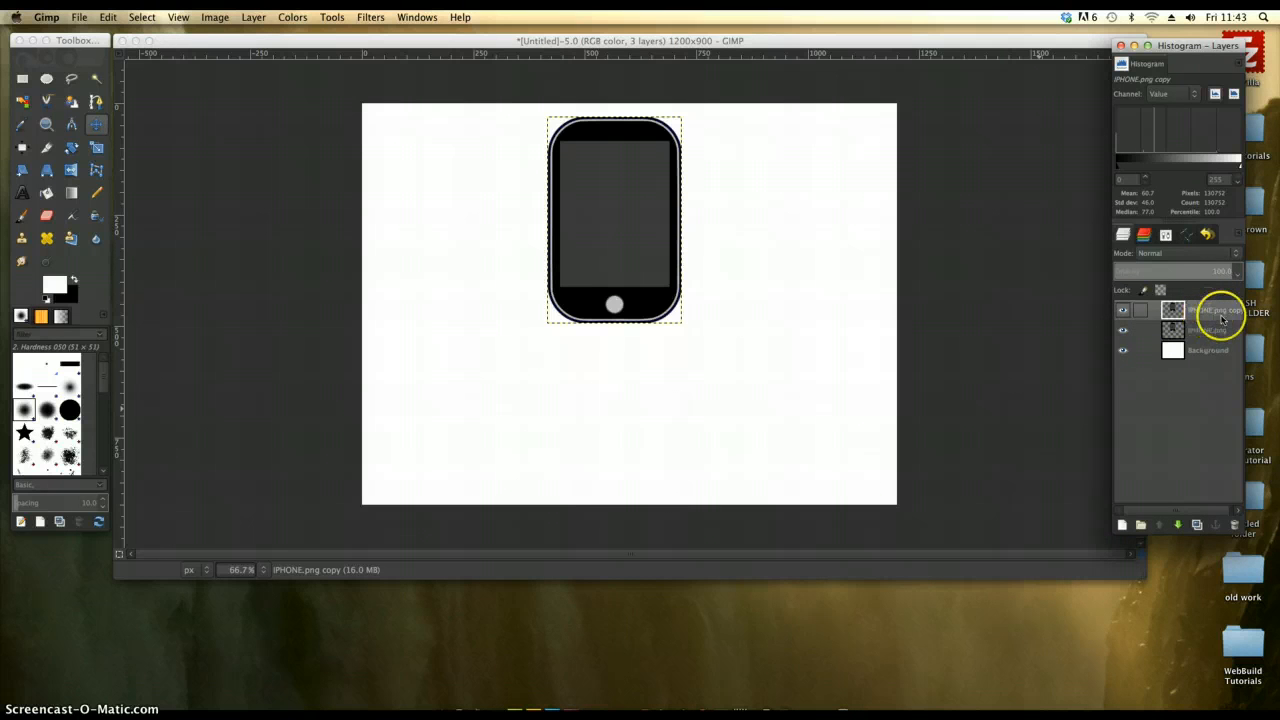
- Nudge the copied phone layer straight down by about 25 px so it is offset from the original
left_click(618, 192)
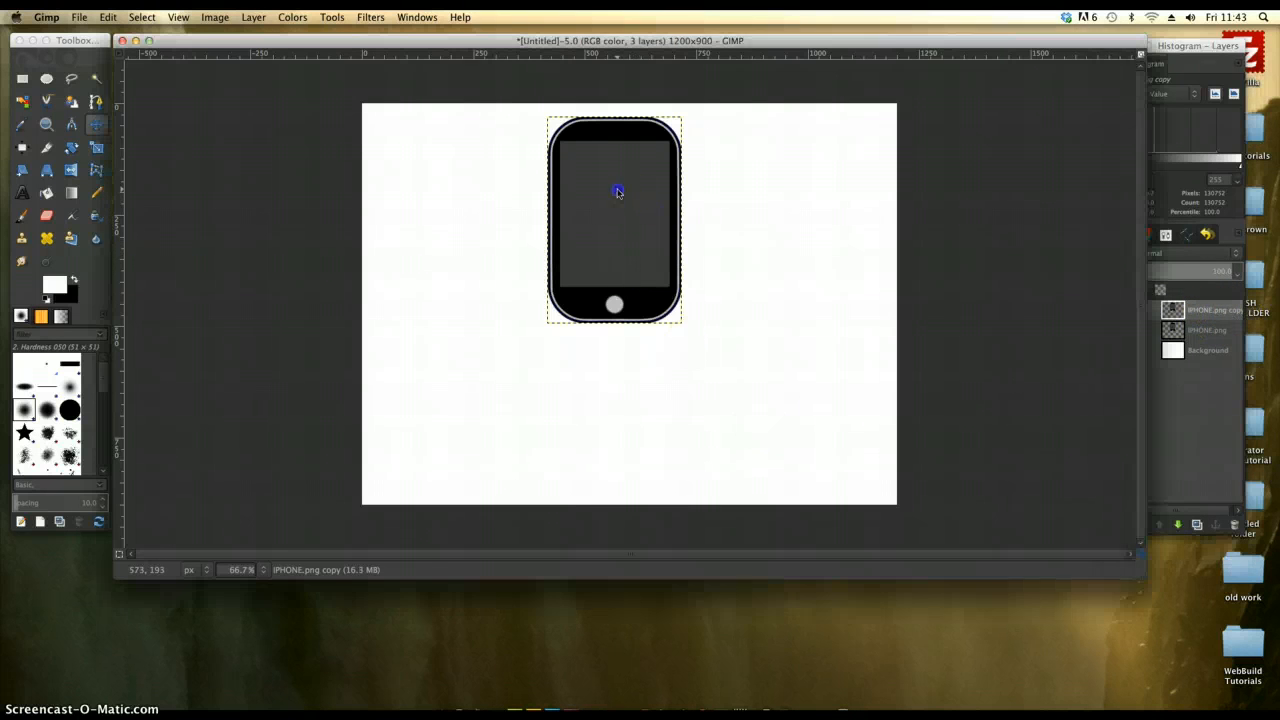
key("Down")
key("Down")
key("Down")
key("Down")
key("Down")
key("Down")
key("Down")
key("Down")
key("Down")
key("Down")
key("Down")
key("Down")
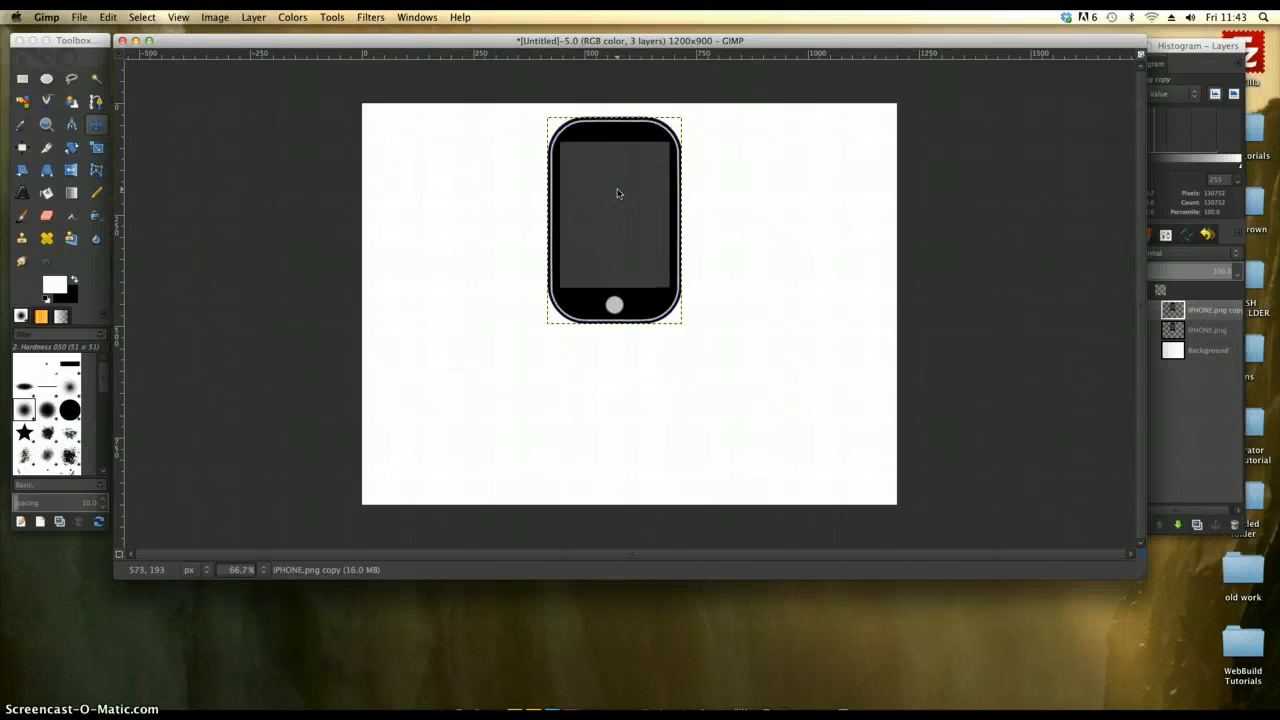
key("Down")
key("Down")
key("Down")
key("Down")
key("Down")
key("Down")
key("Down")
key("Down")
key("Down")
key("Down")
key("Down")
key("Down")
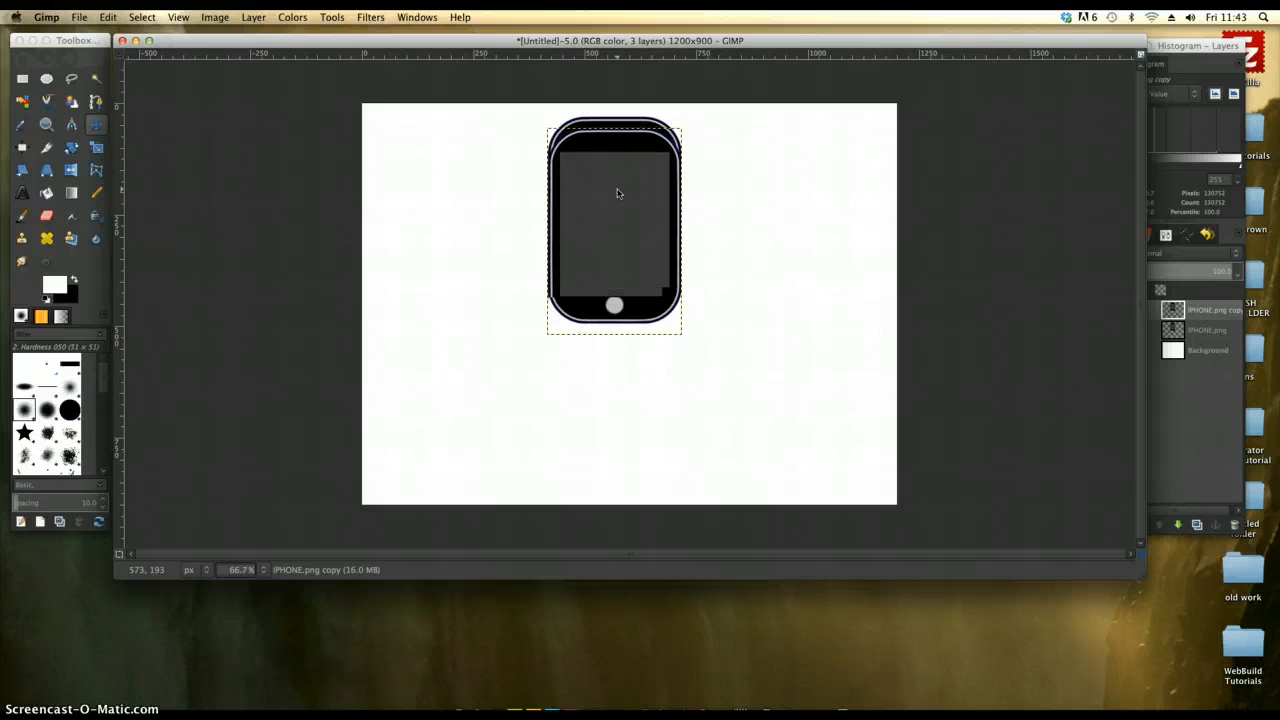
left_click_drag(591, 120, 577, 126)
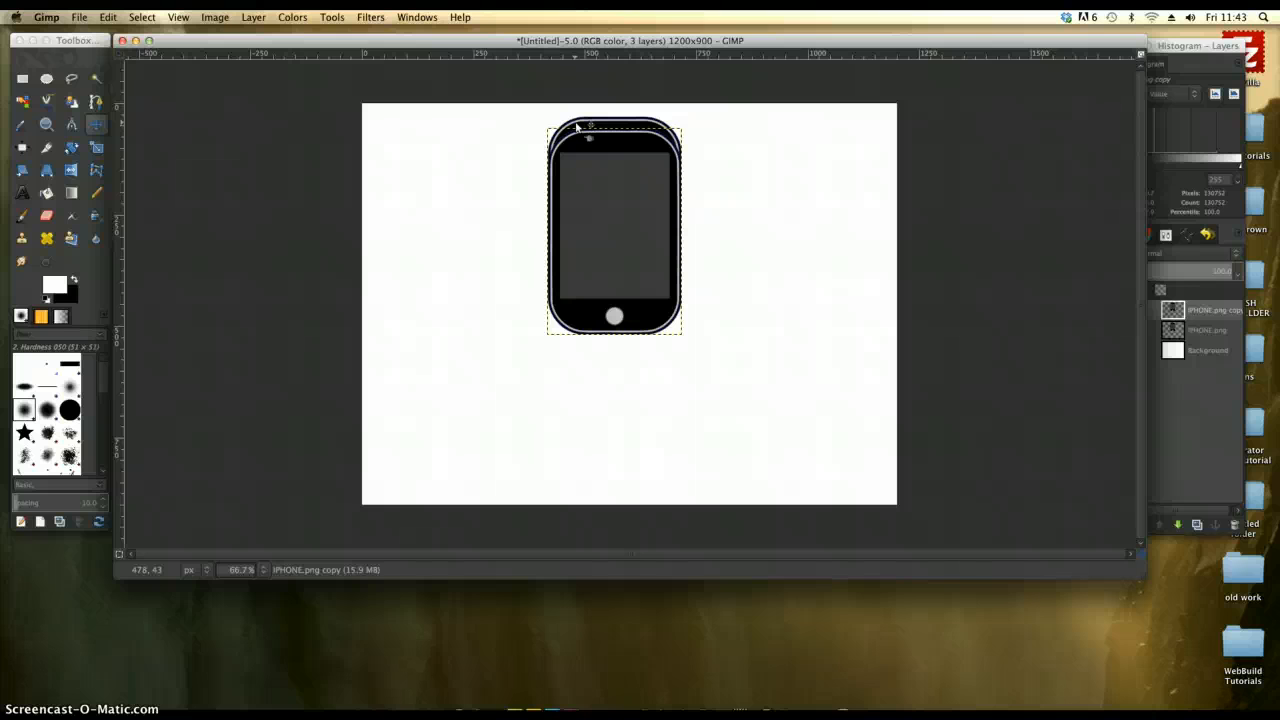
- Flip the copied phone layer vertically
left_click(232, 22)
left_click(253, 17)
mouse_move(298, 171)
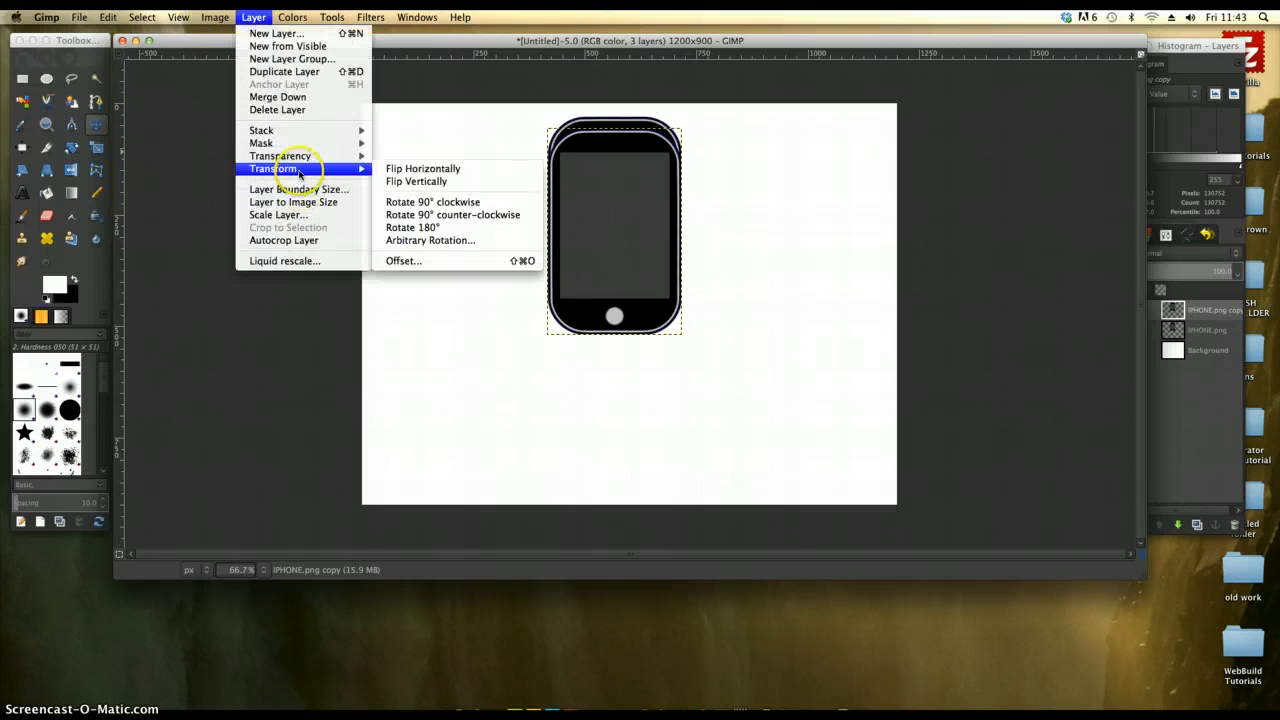
left_click(415, 183)
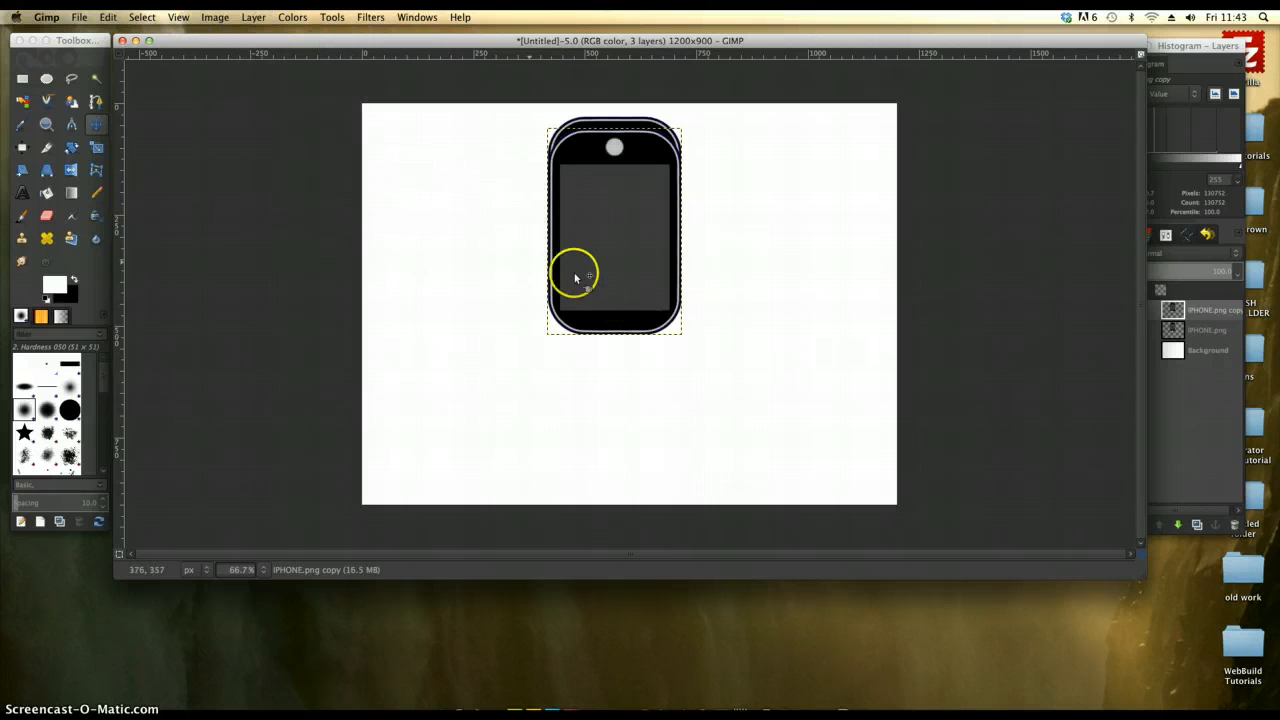
- Move the flipped phone copy straight down until its home-button end sits just below the original phone
left_click(617, 213)
key("Down")
key("Down")
key("Down")
key("Down")
key("Down")
key("Down")
key("Down")
key("Down")
key("Down")
key("Down")
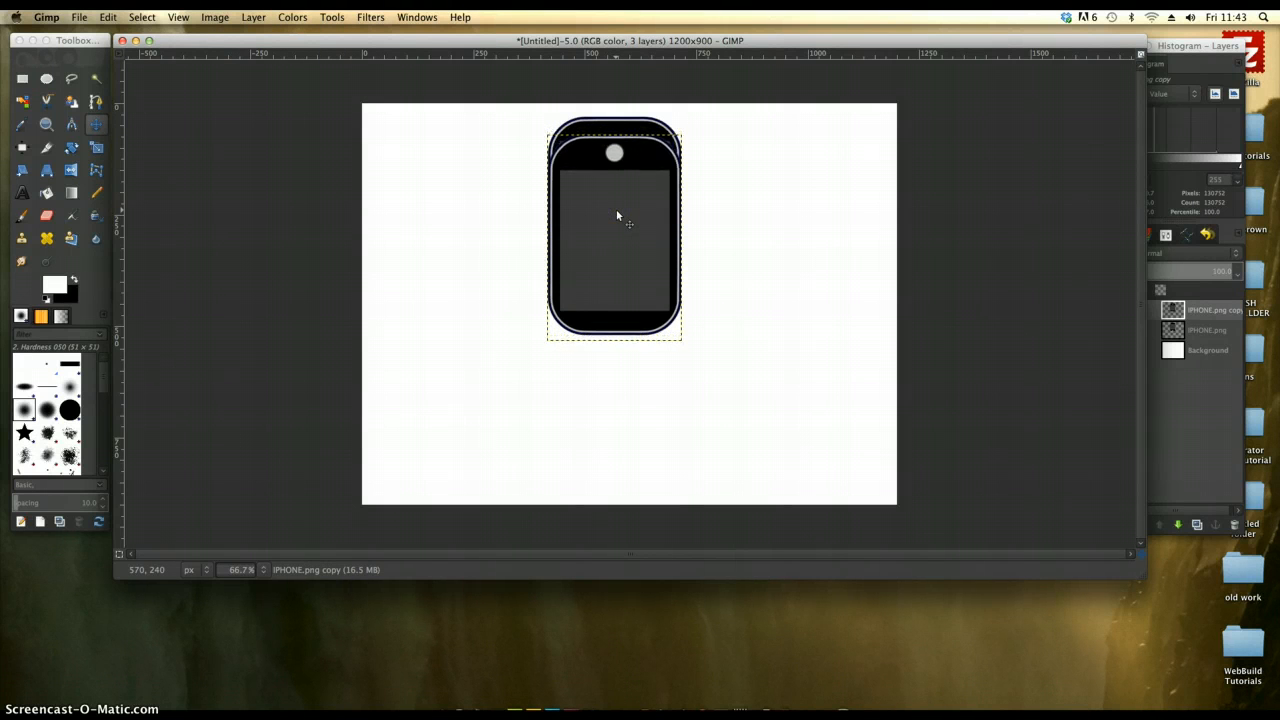
left_click_drag(609, 163, 605, 347)
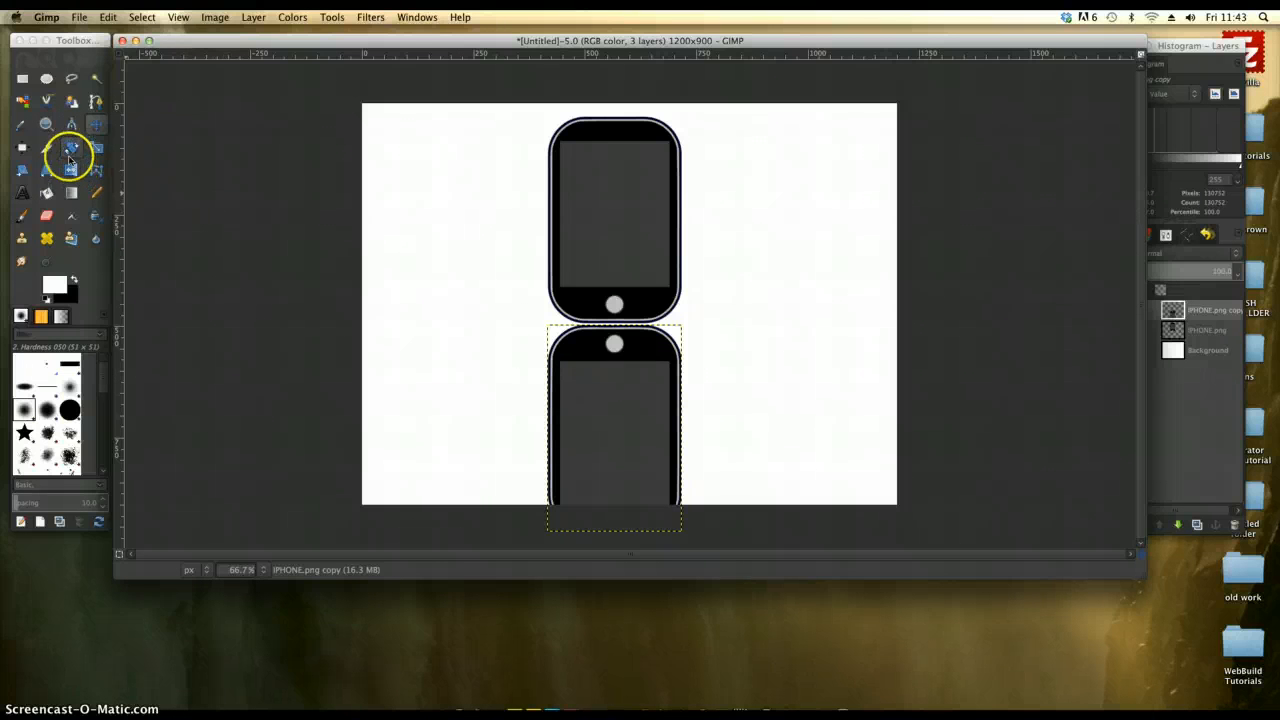
- Delete the lower part of the flipped phone with a rectangular selection, leaving only a short piece under the original, and clear the selection
left_click(22, 79)
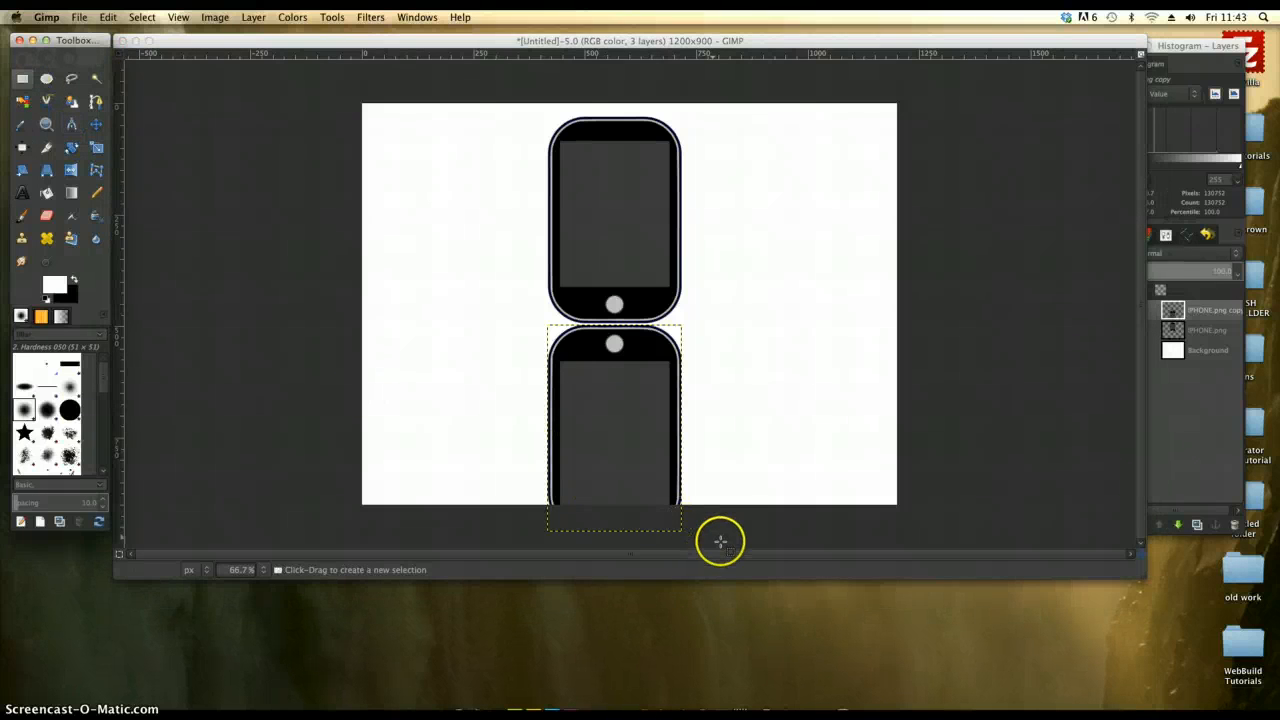
left_click_drag(720, 540, 467, 390)
left_click(574, 457)
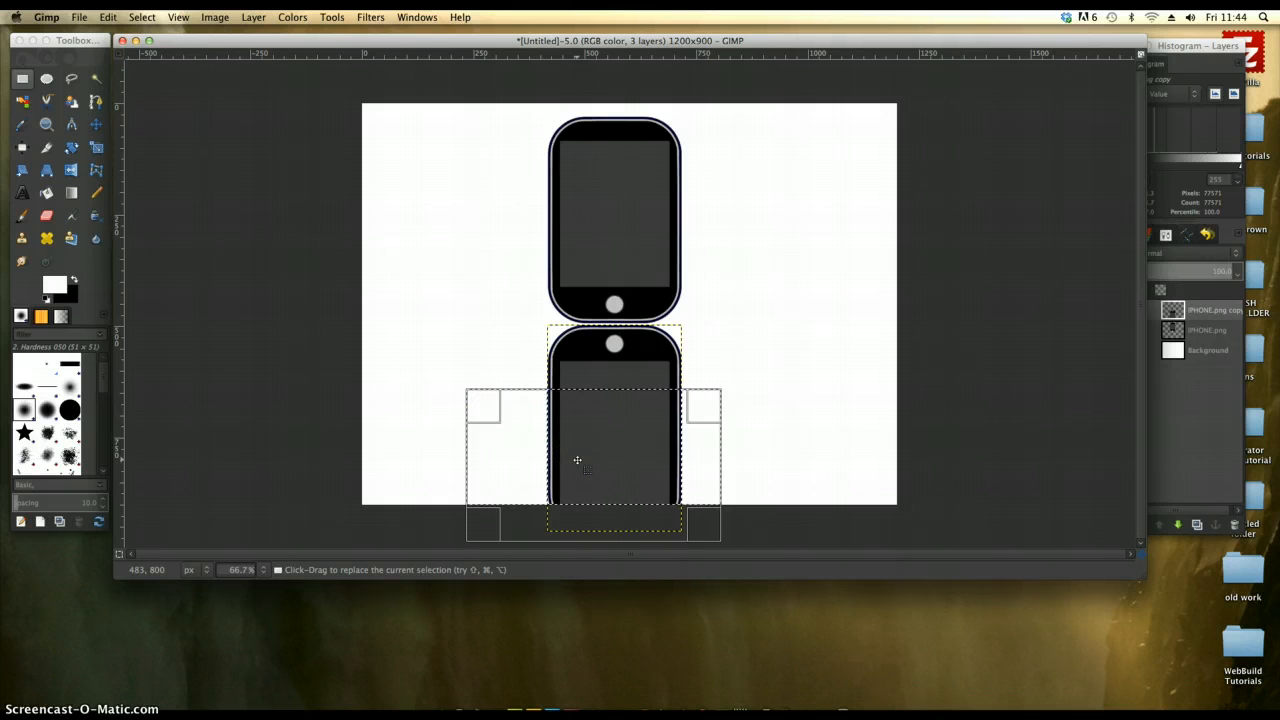
key("Delete")
left_click(760, 320)
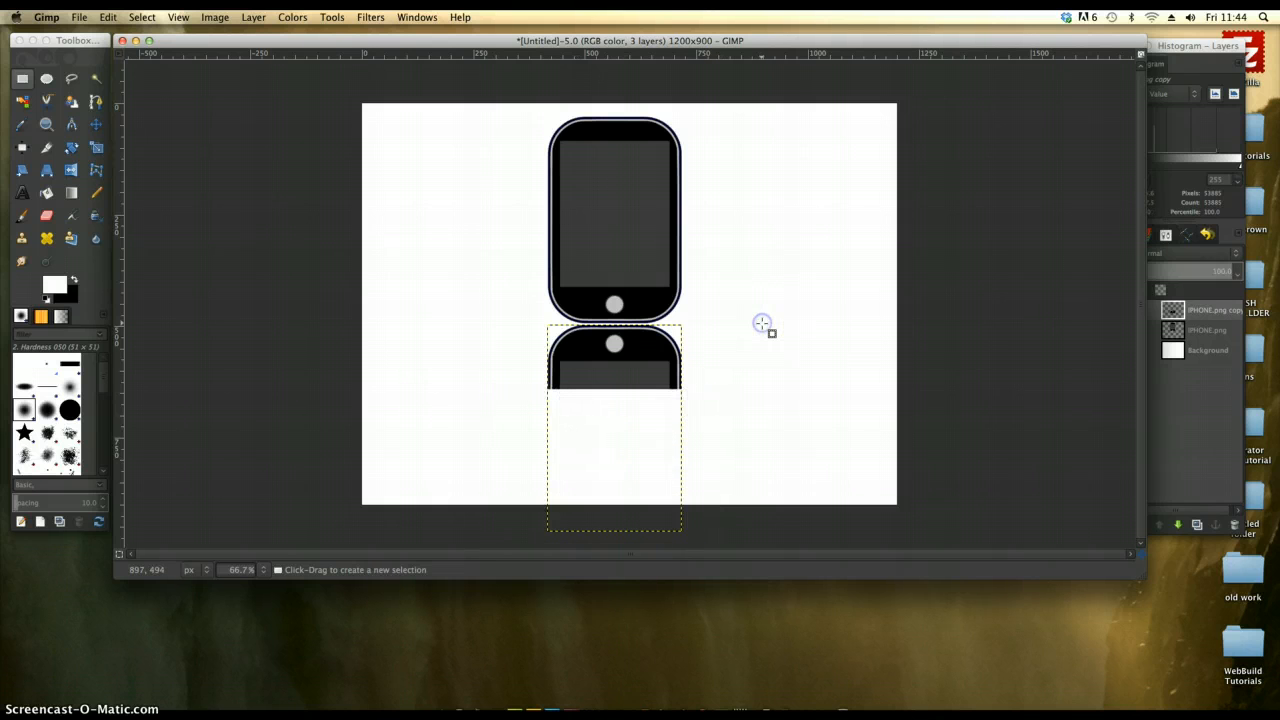
left_click(758, 312)
left_click(775, 373)
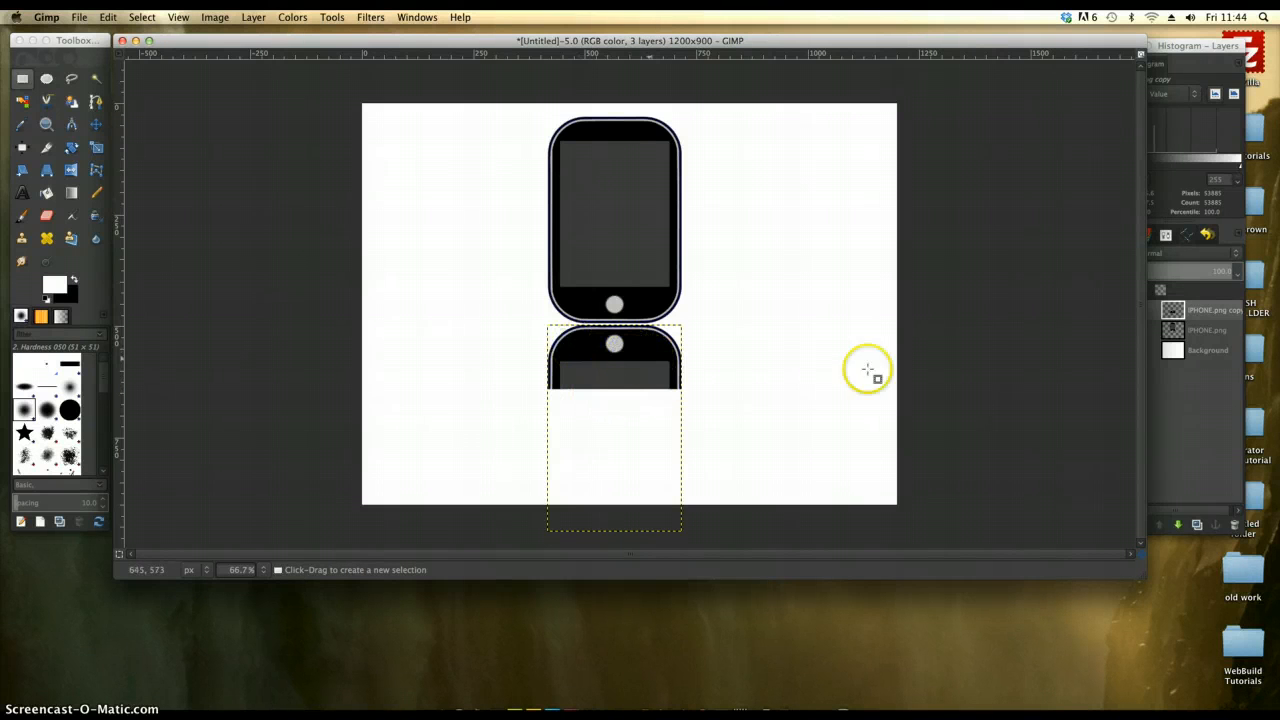
- Select the visible pixels of the IPHONE.png copy layer with Alpha to Selection
left_click(1210, 315)
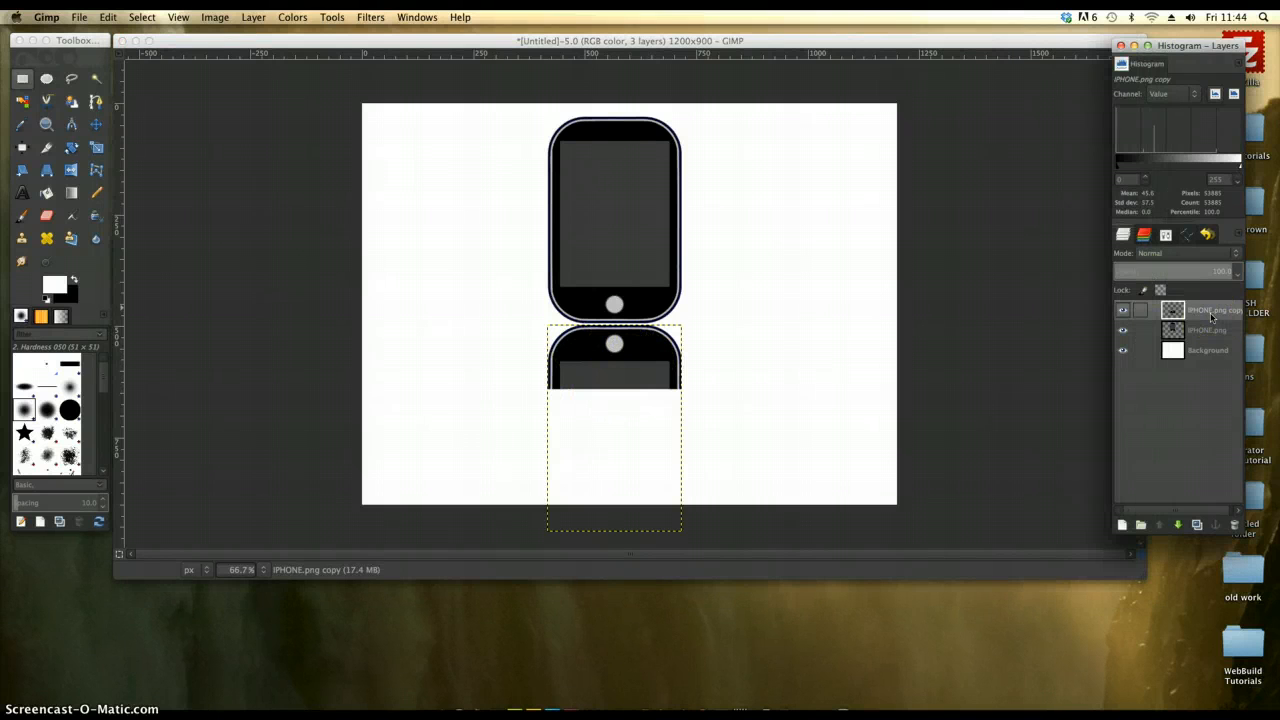
left_click(254, 17)
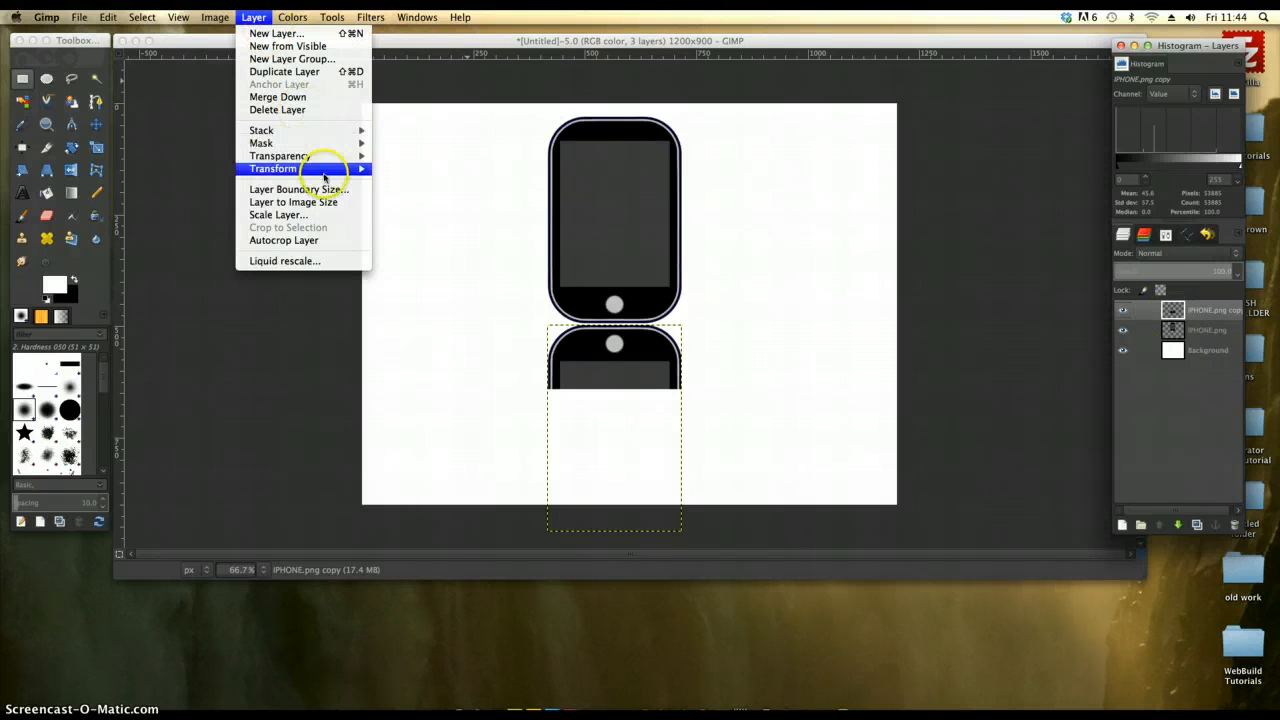
mouse_move(308, 157)
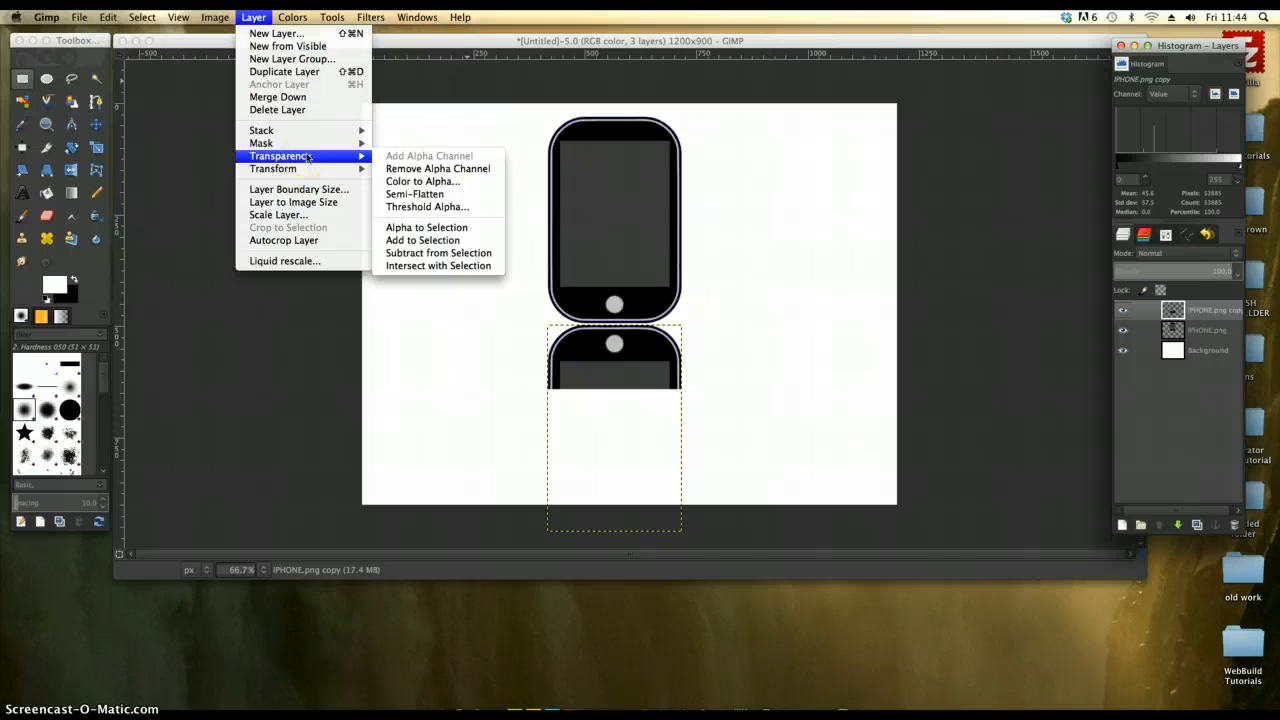
left_click(426, 227)
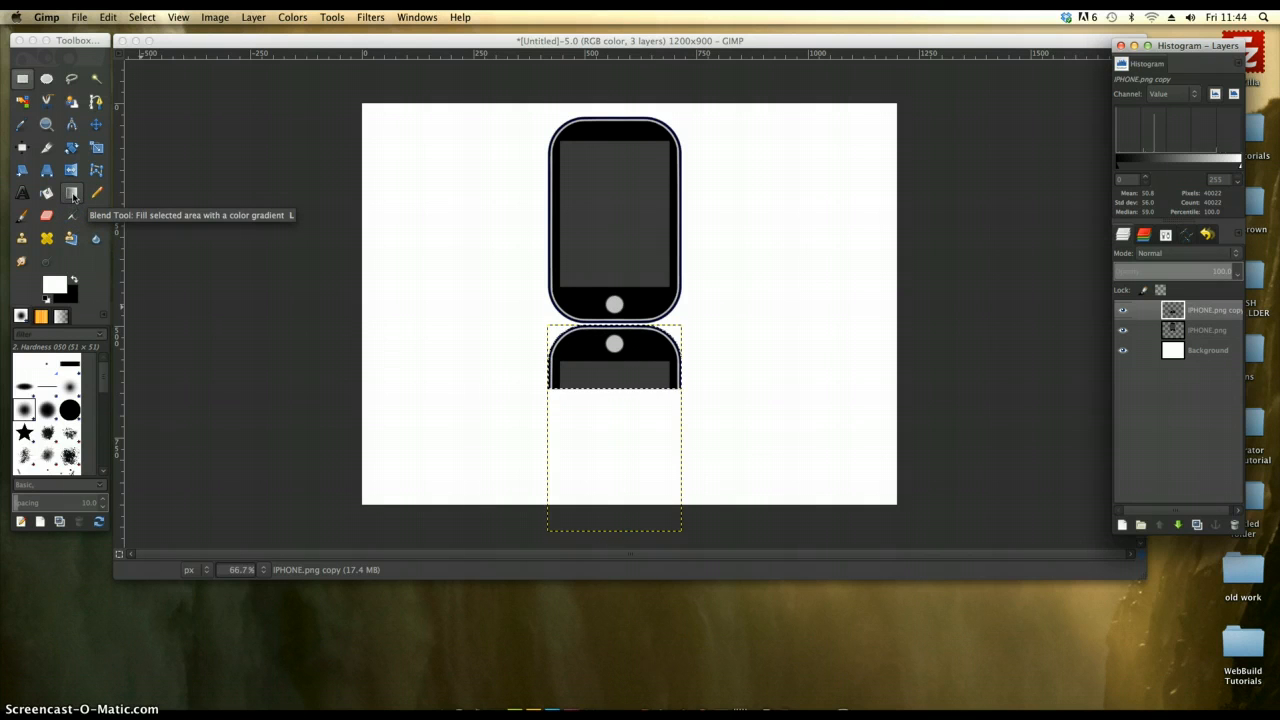
- Fade the flipped phone with a white FG to Transparent Blend gradient running from just below its cut edge up to the original phone's screen
left_click(72, 195)
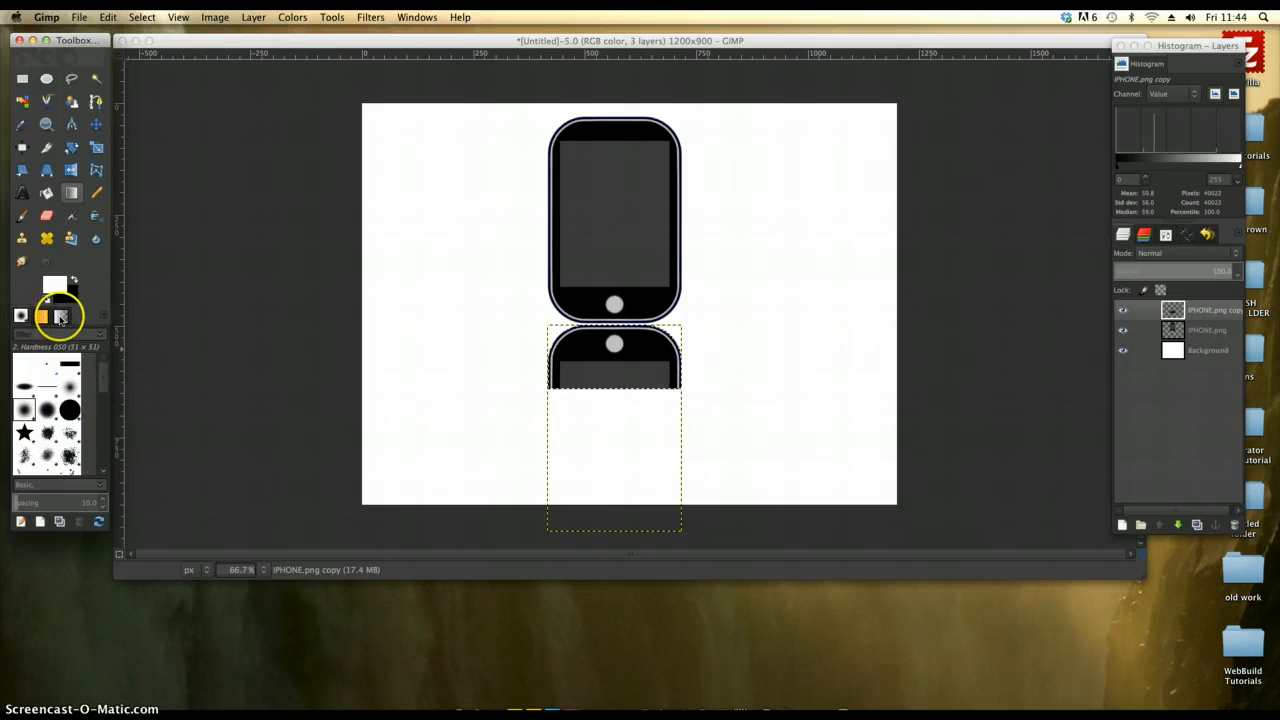
left_click(60, 316)
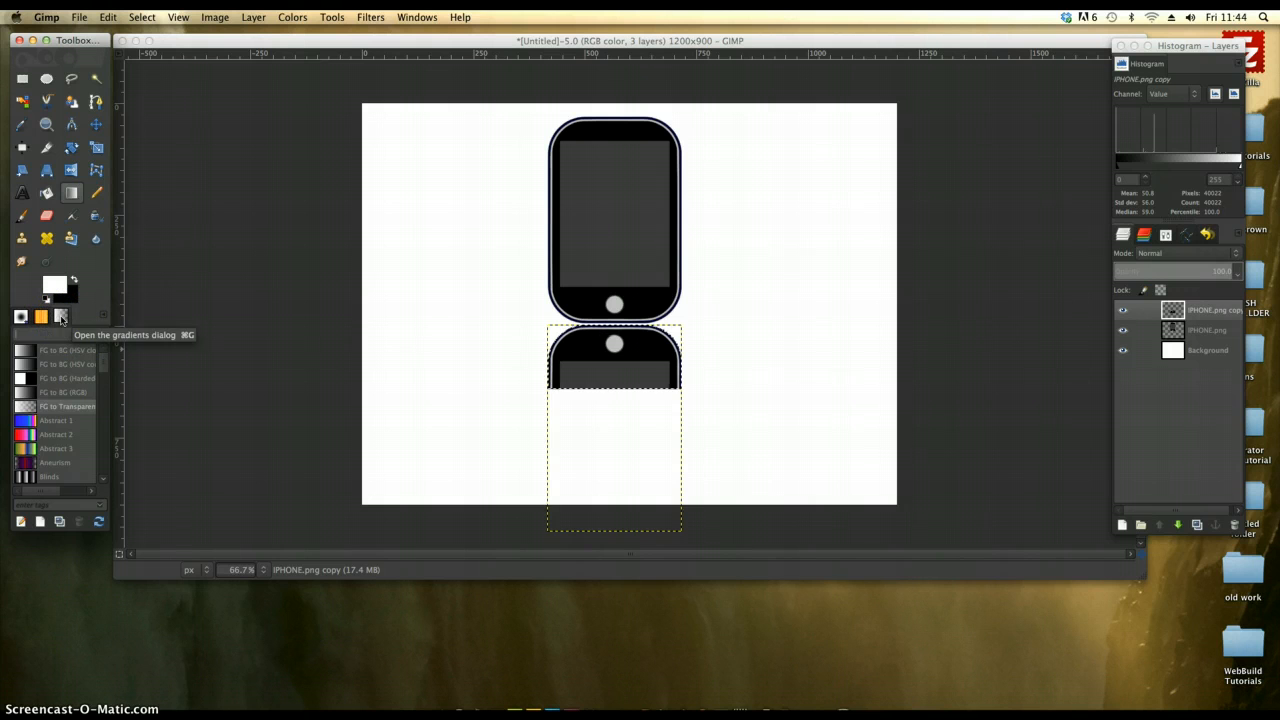
left_click(62, 408)
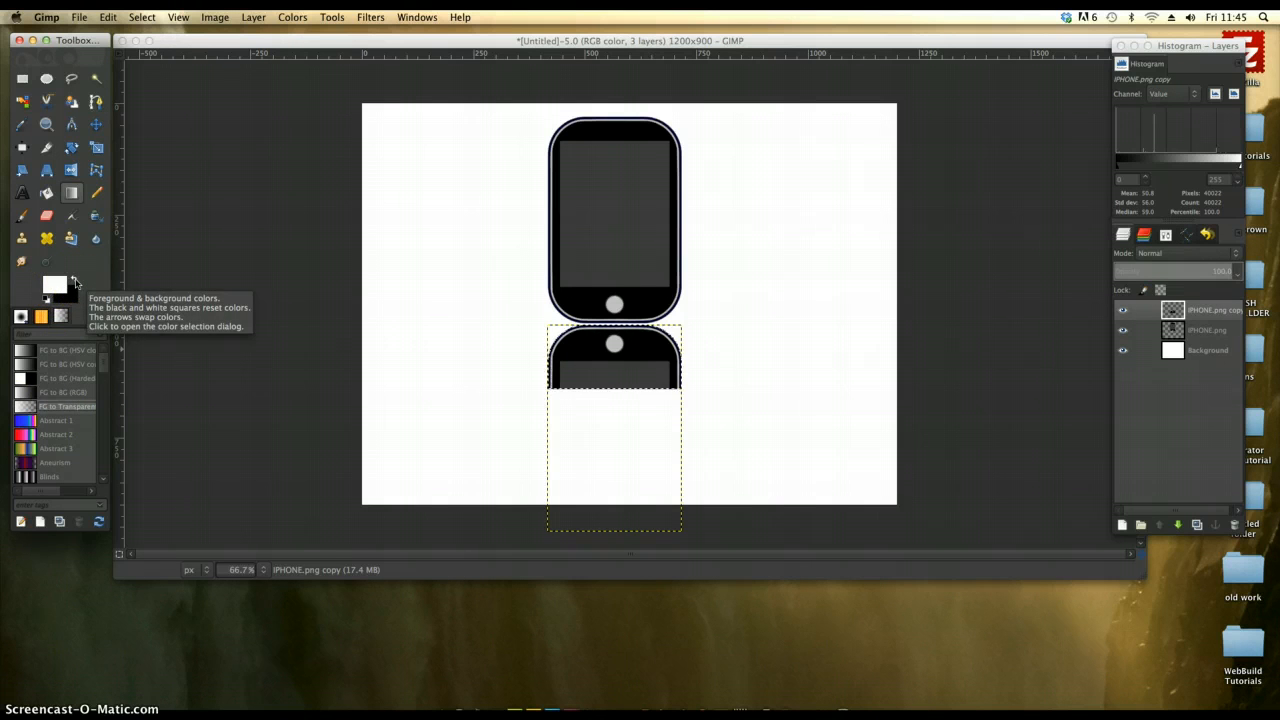
left_click(74, 281)
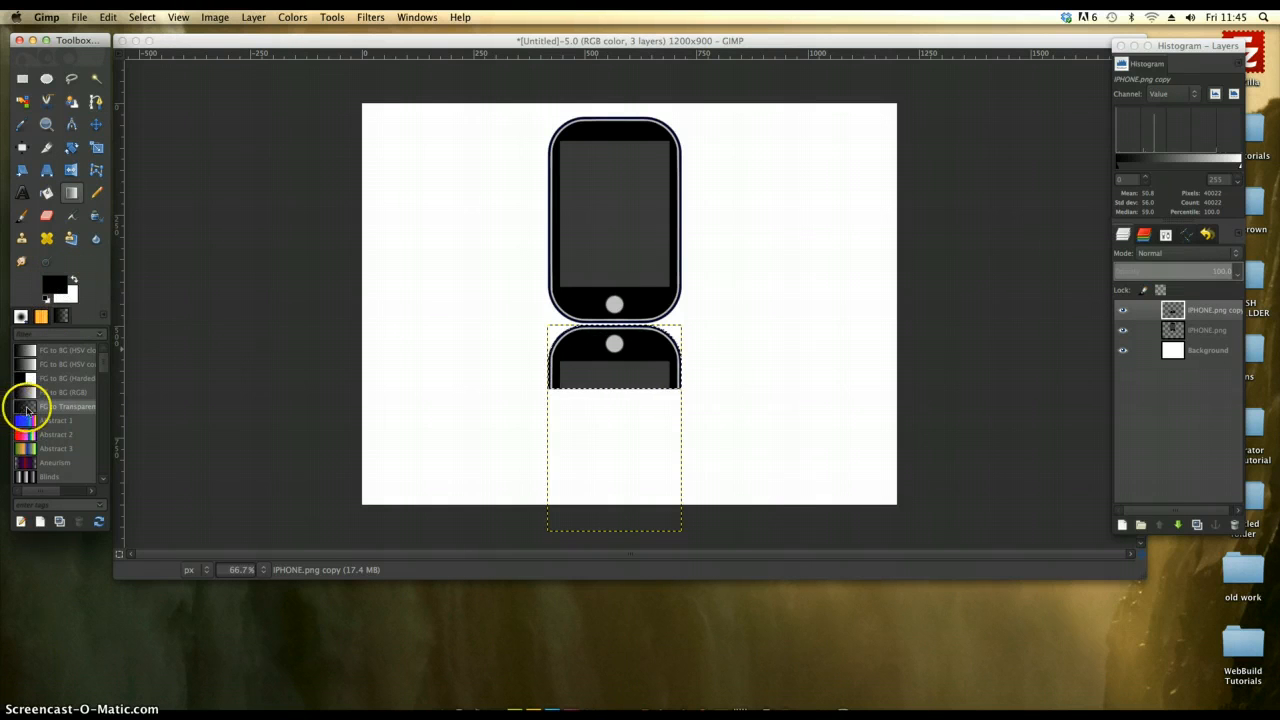
left_click(74, 281)
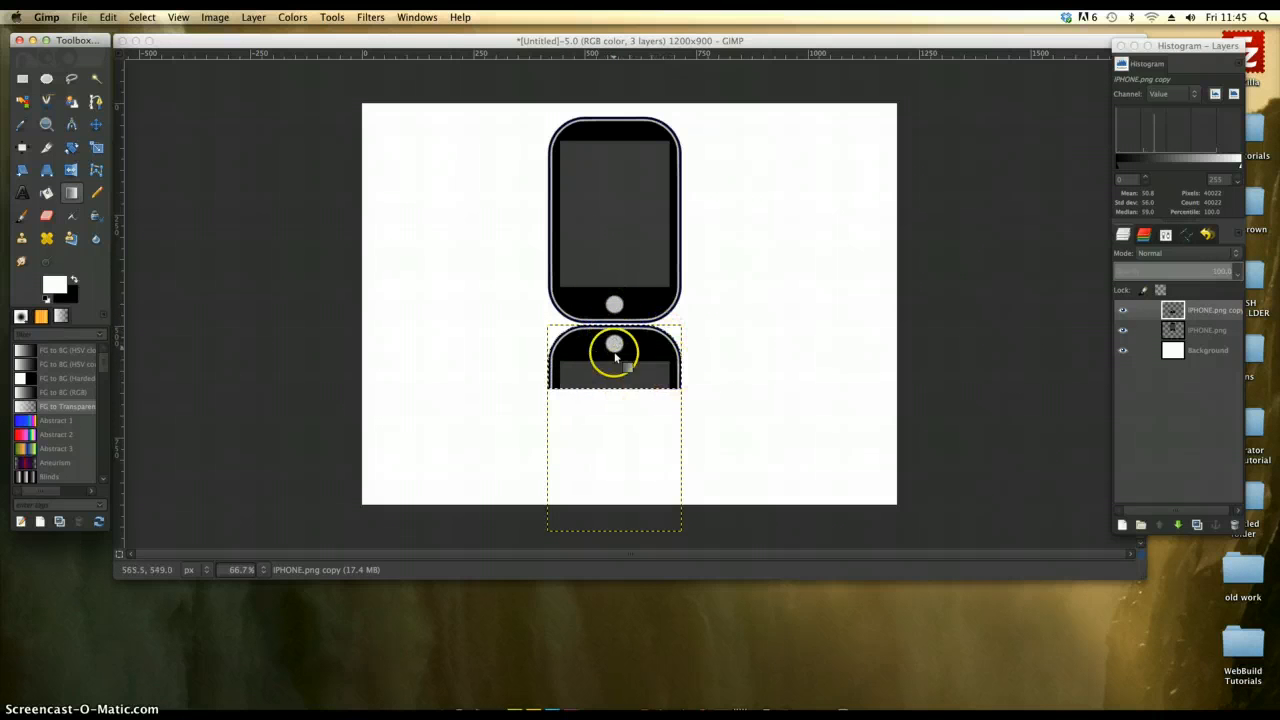
left_click_drag(614, 398, 613, 260)
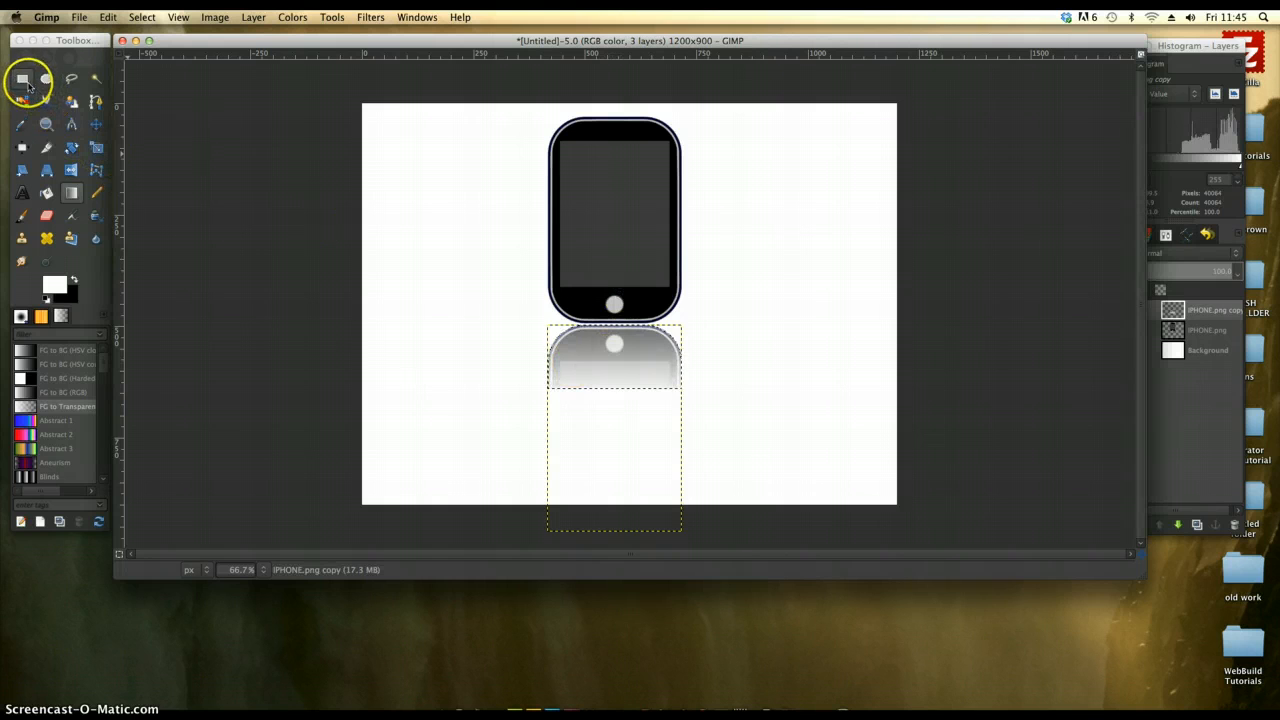
- Clear the selection around the reflection, and undo the deselection
left_click(22, 79)
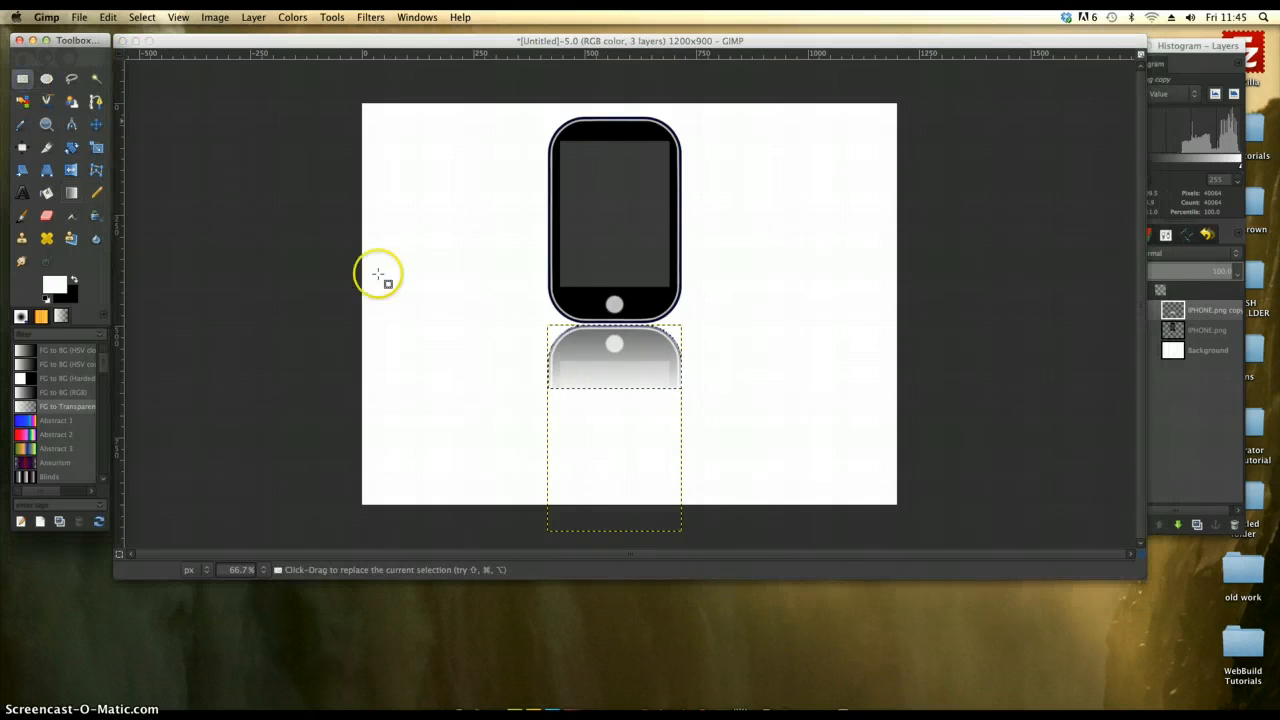
left_click(460, 287)
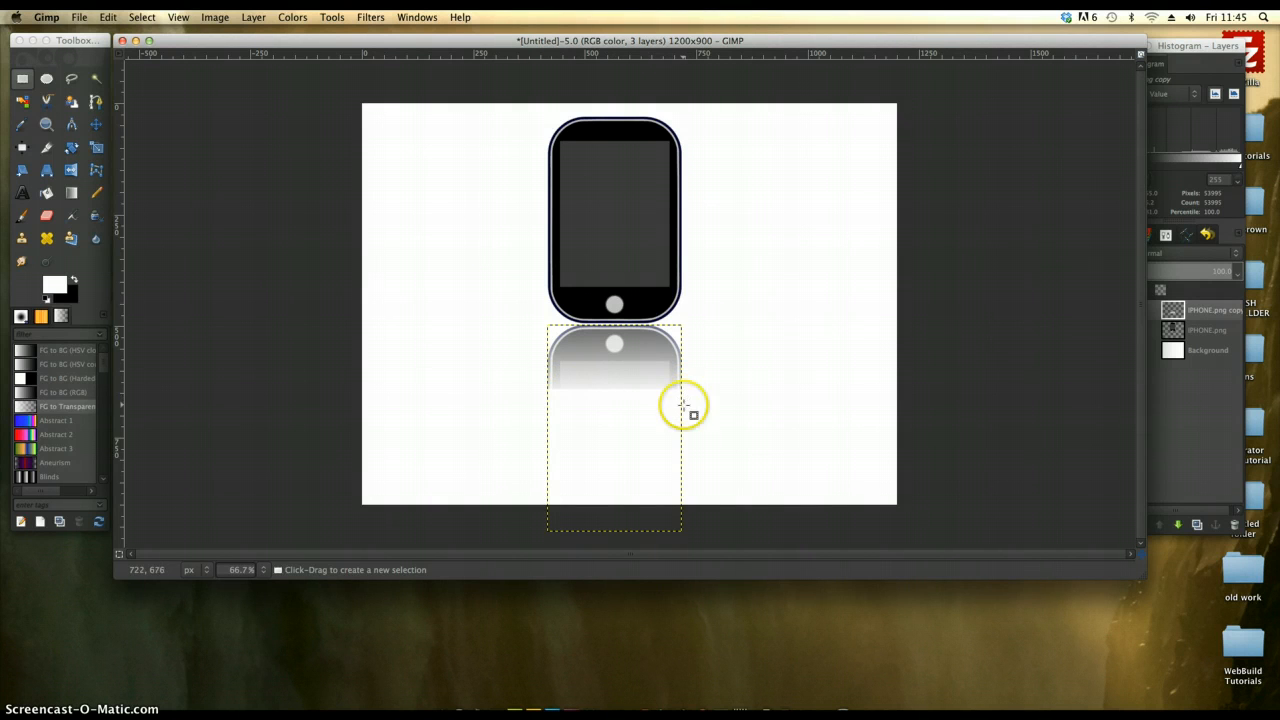
left_click(108, 17)
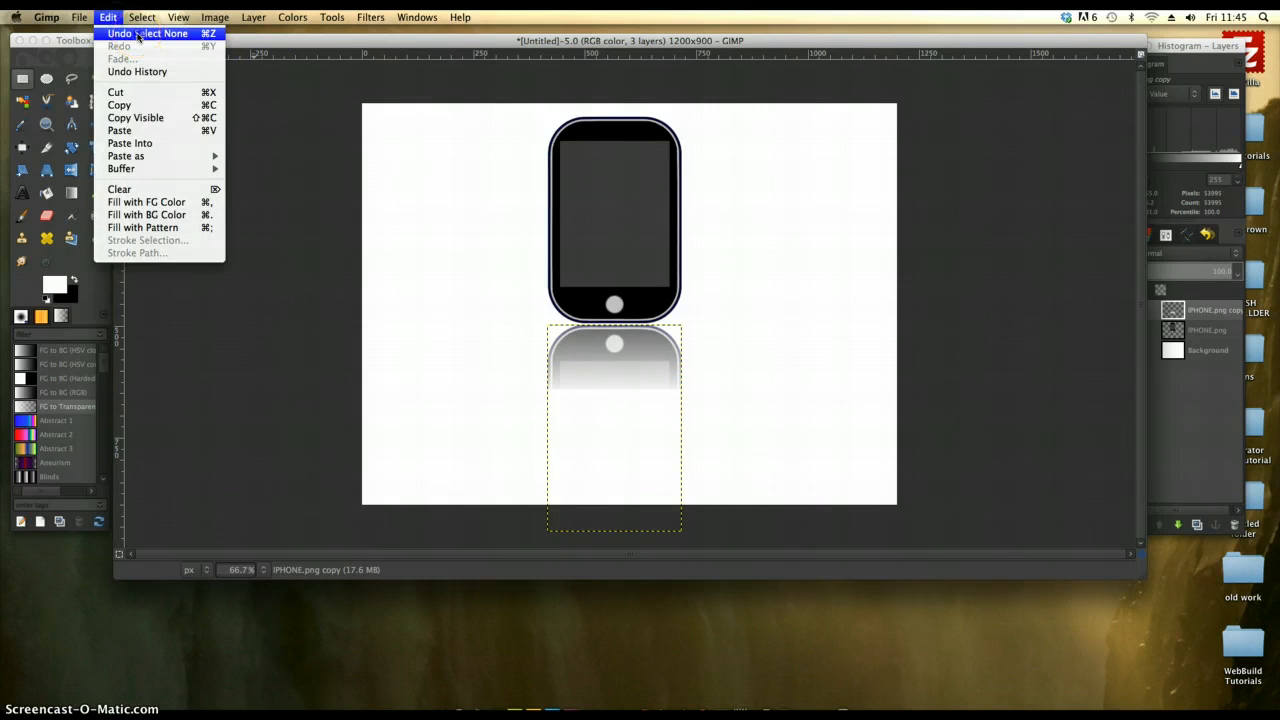
left_click(138, 36)
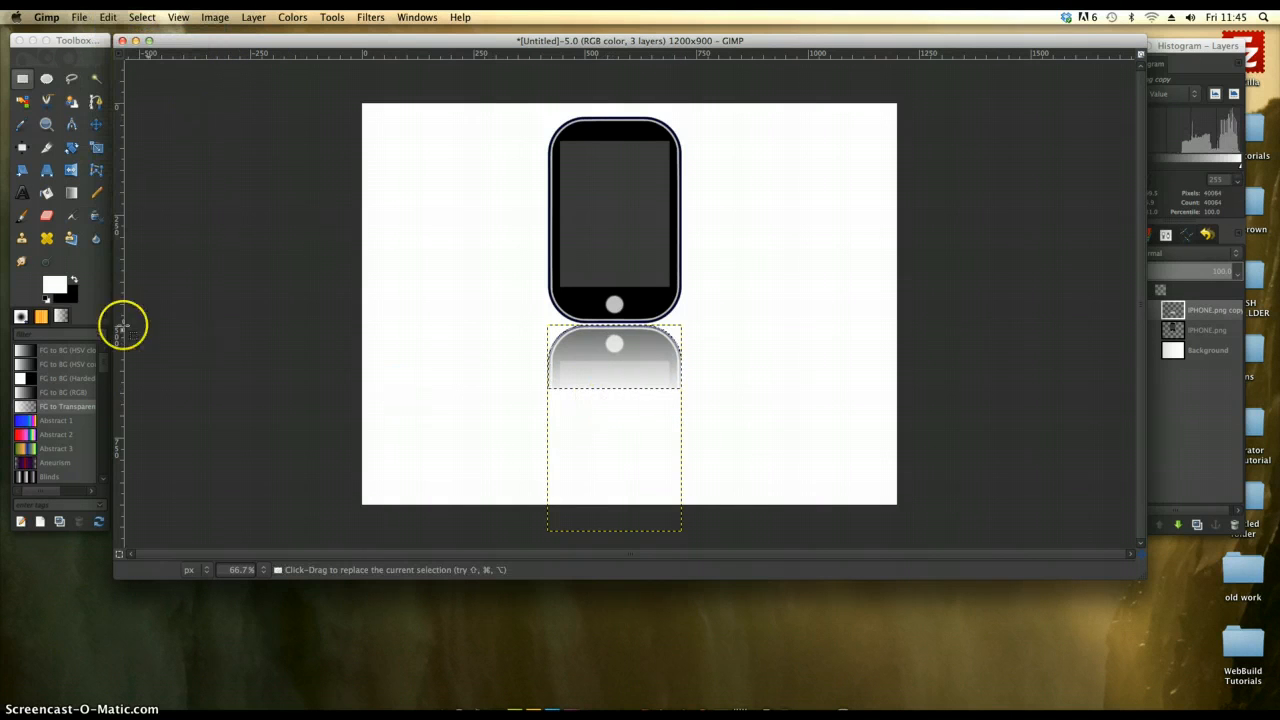
- Try white fades of different lengths over the reflection with the Blend tool, undoing each one
left_click(71, 193)
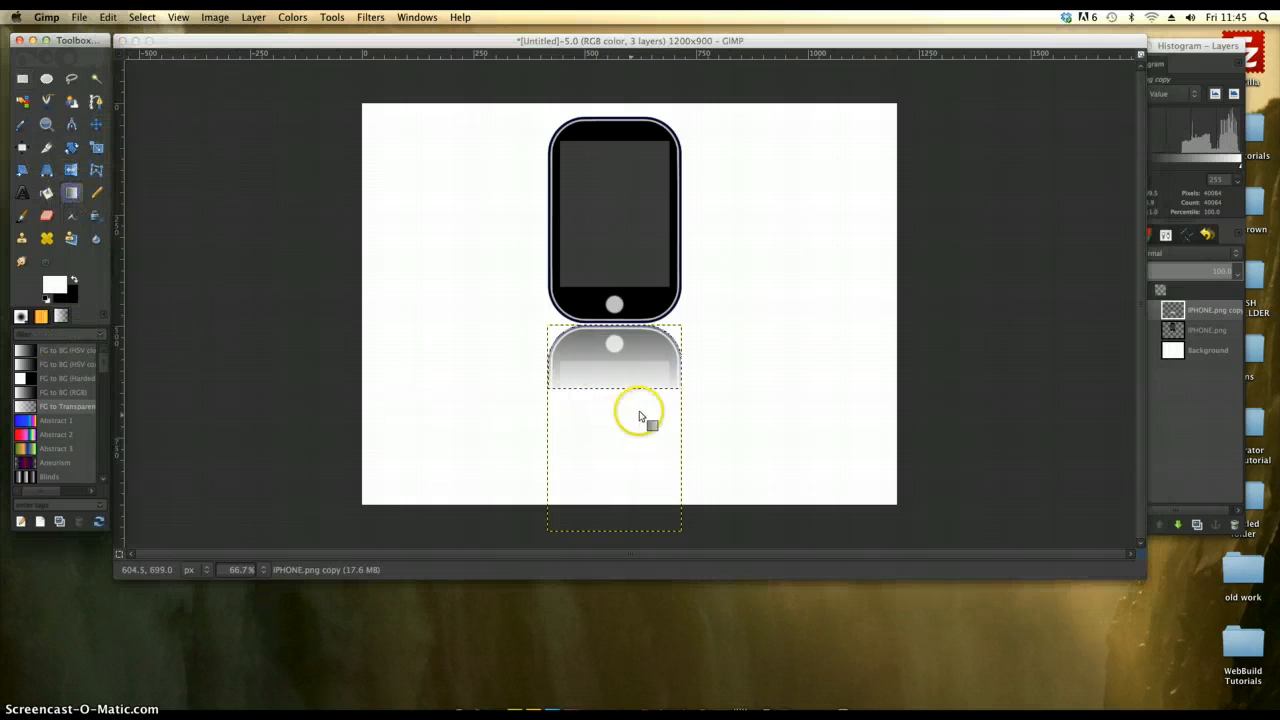
left_click_drag(613, 378, 614, 303)
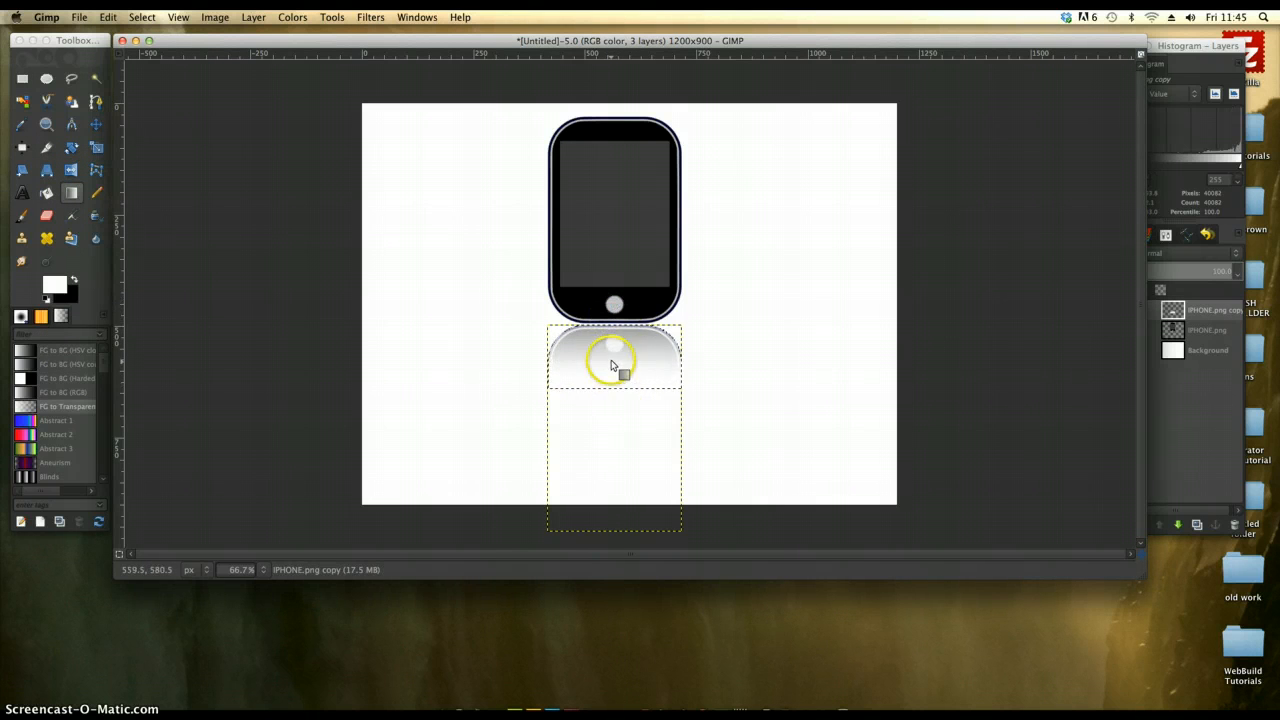
left_click(108, 17)
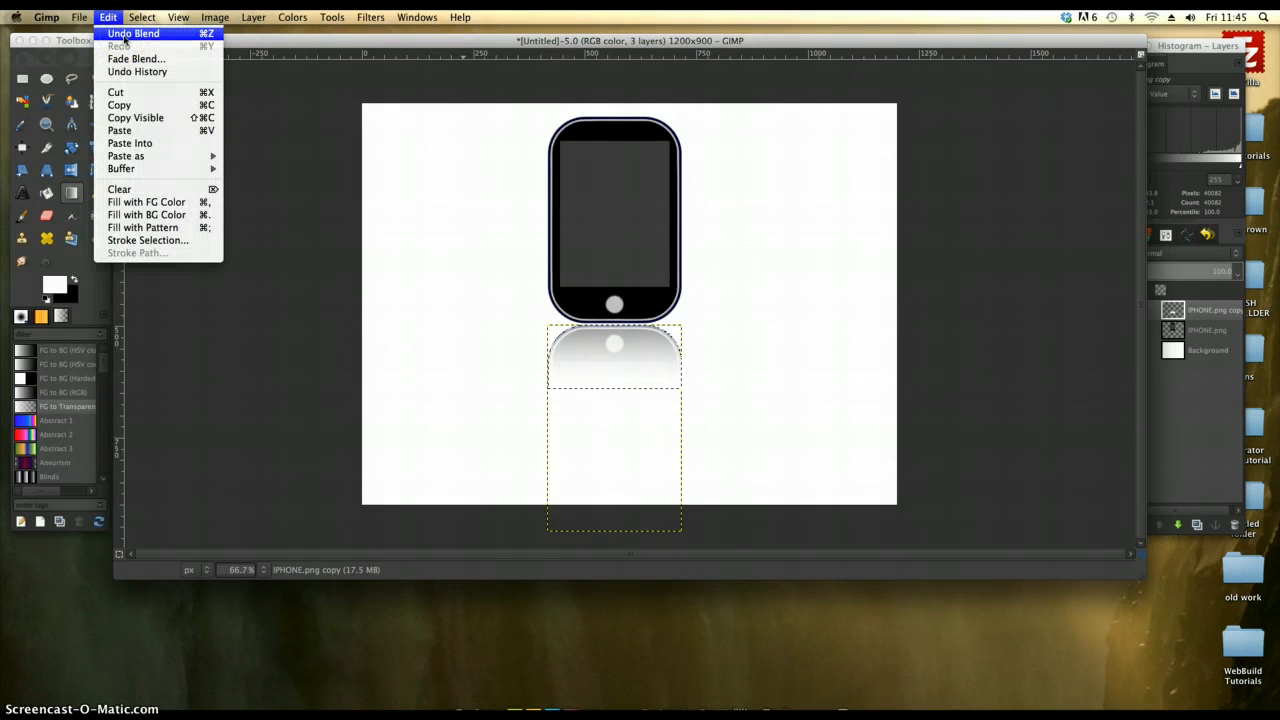
left_click(620, 393)
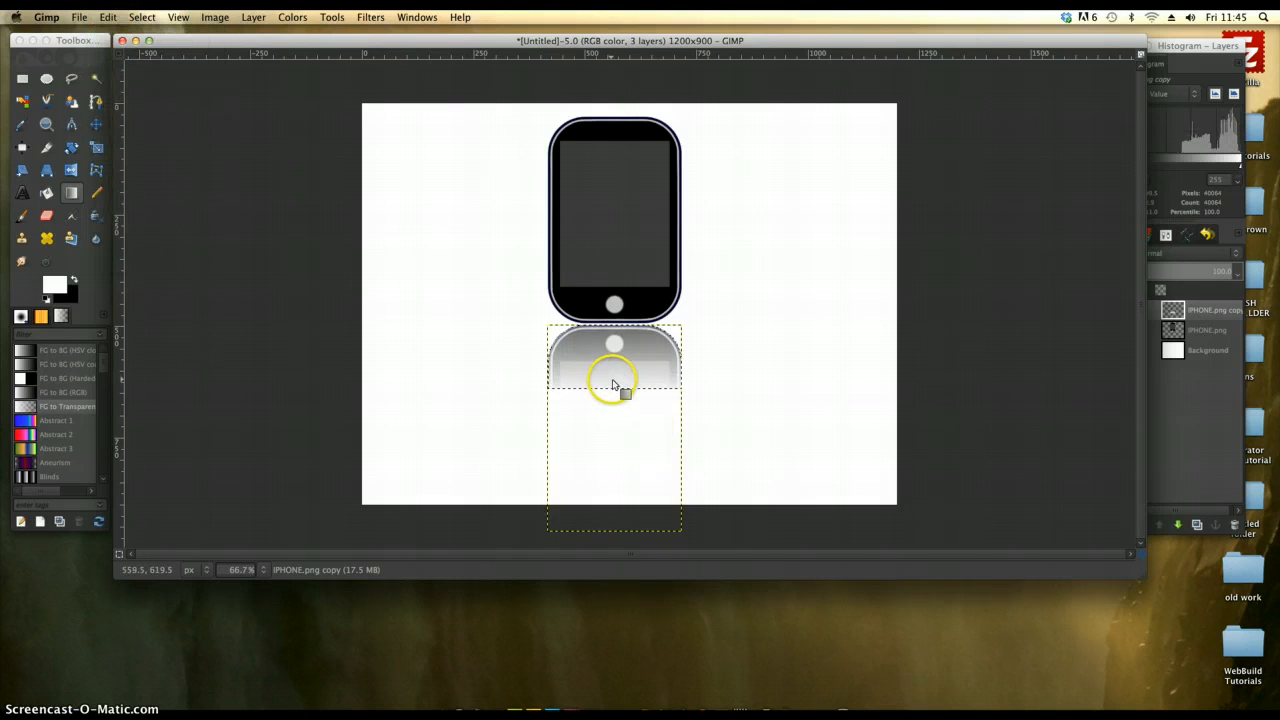
left_click_drag(614, 388, 613, 247)
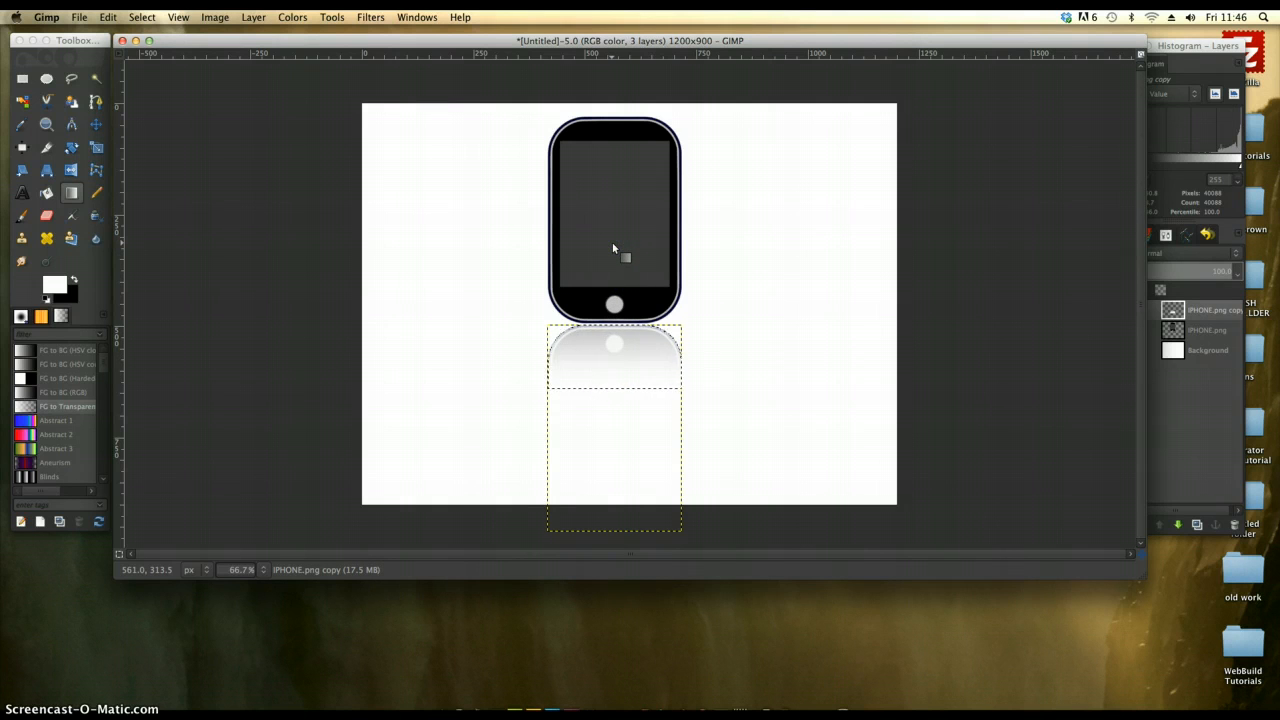
- Fade the reflection further with a short white-to-transparent gradient from its lower edge to near its top, and clear the selection
left_click_drag(613, 382, 609, 334)
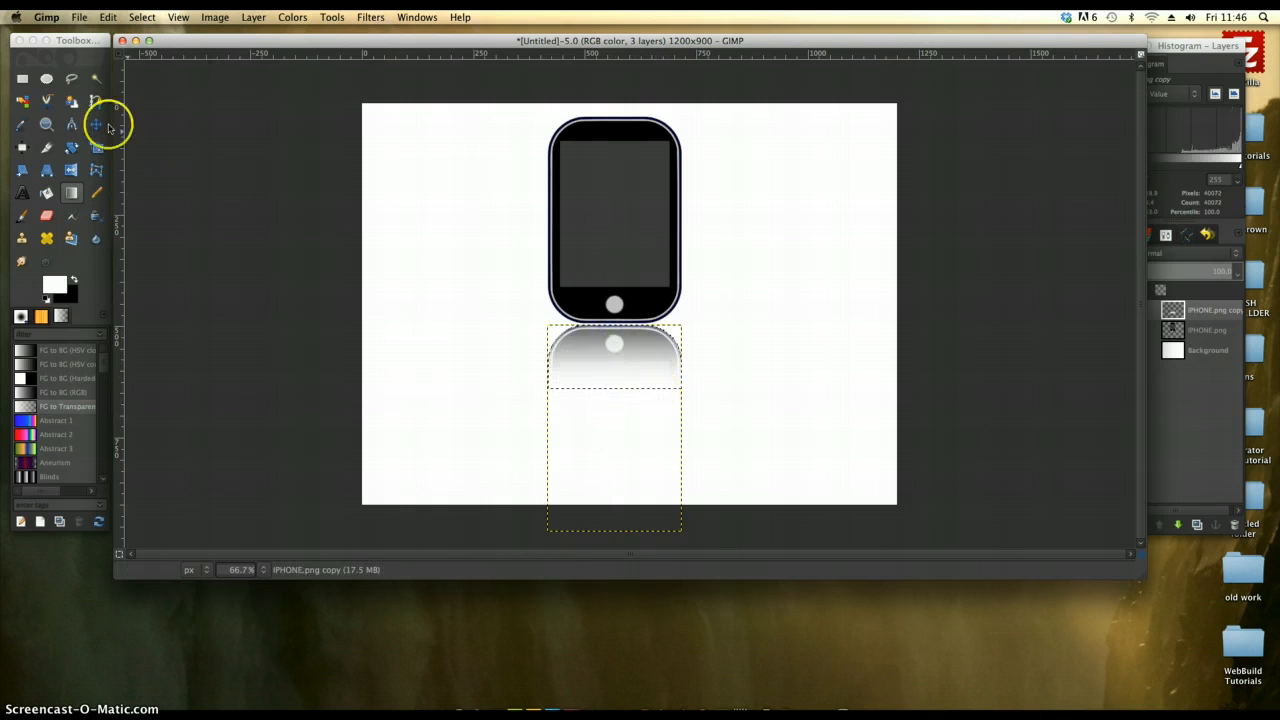
left_click(22, 78)
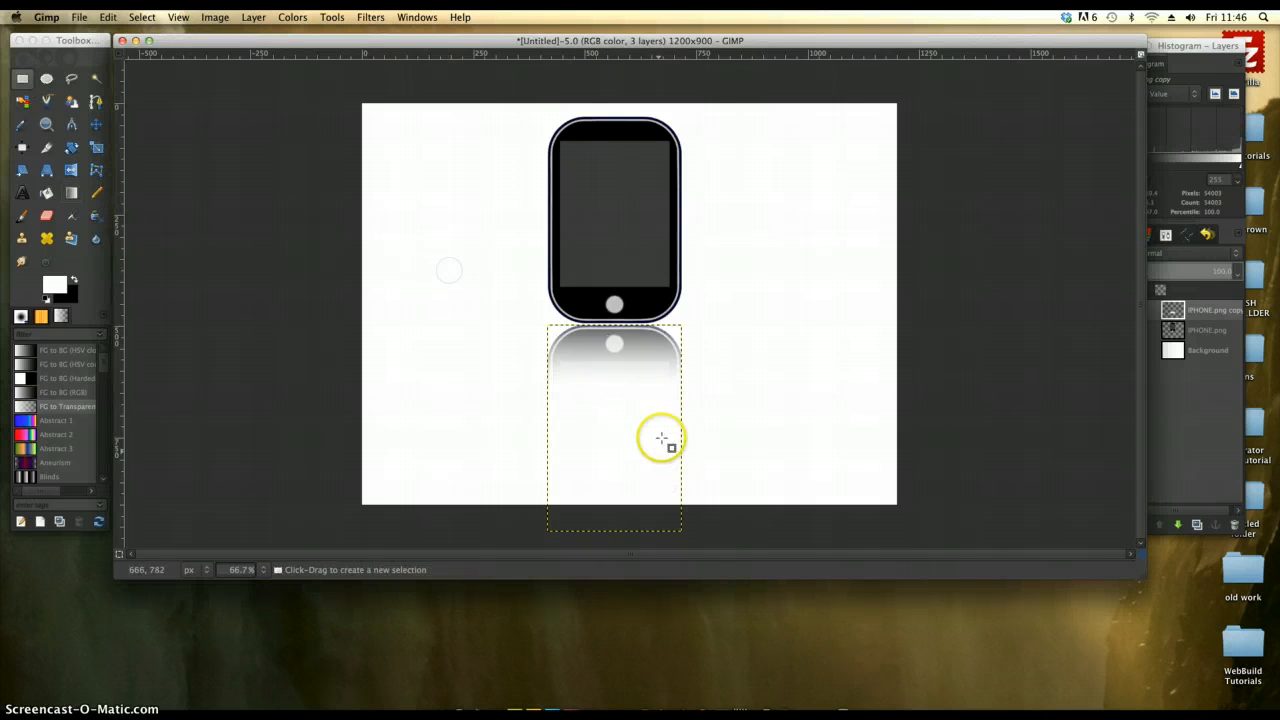
- Merge the IPHONE.png copy layer down into the IPHONE.png layer
left_click(1204, 316)
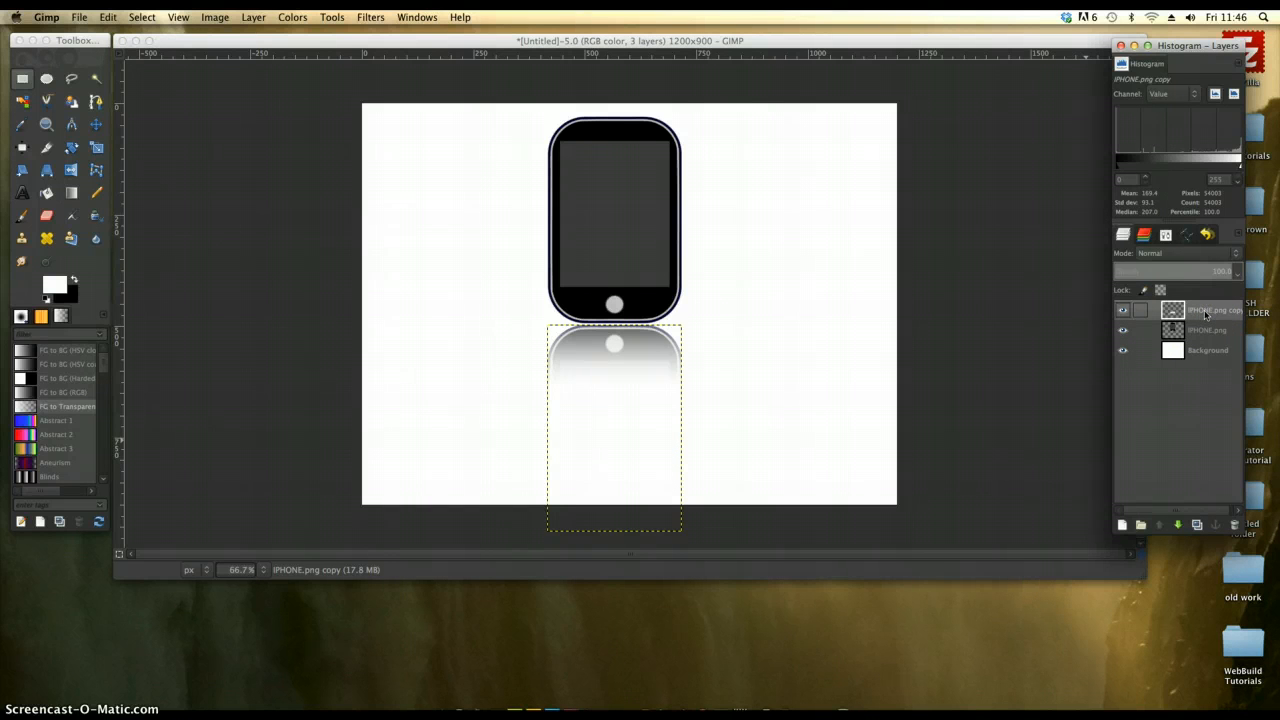
left_click(1159, 310)
left_click(1214, 316)
right_click(1214, 316)
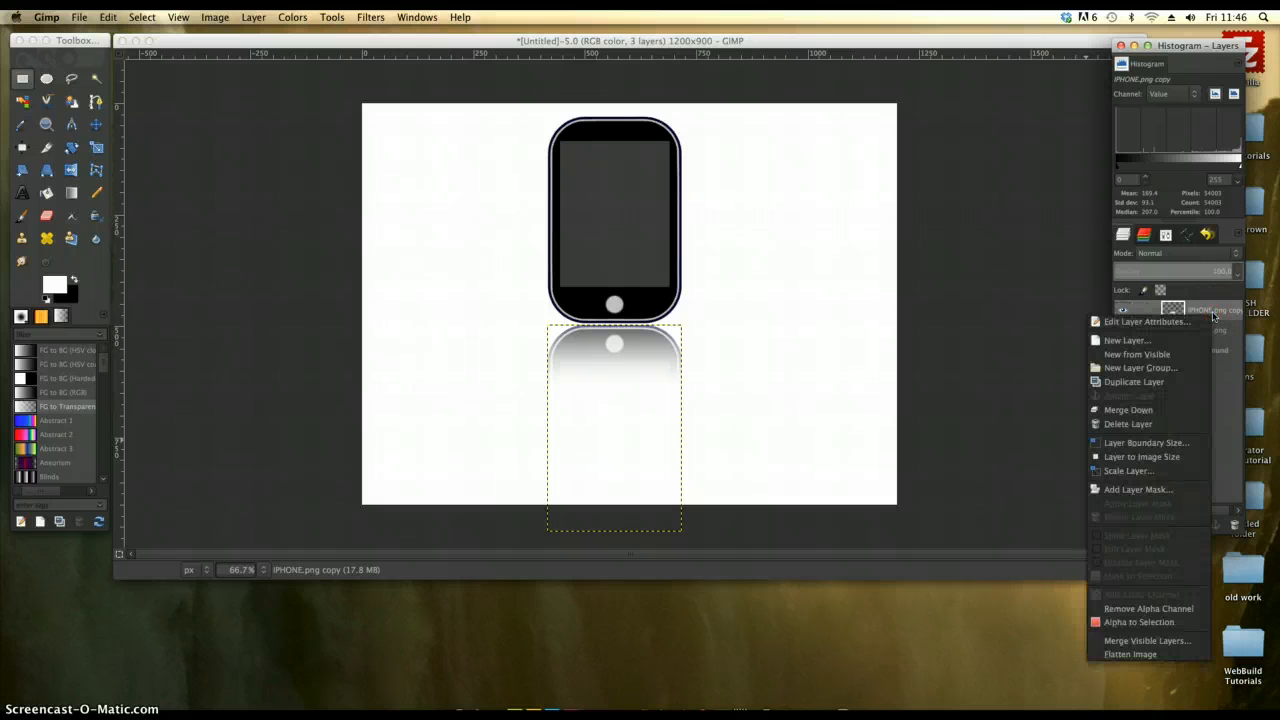
left_click(1150, 410)
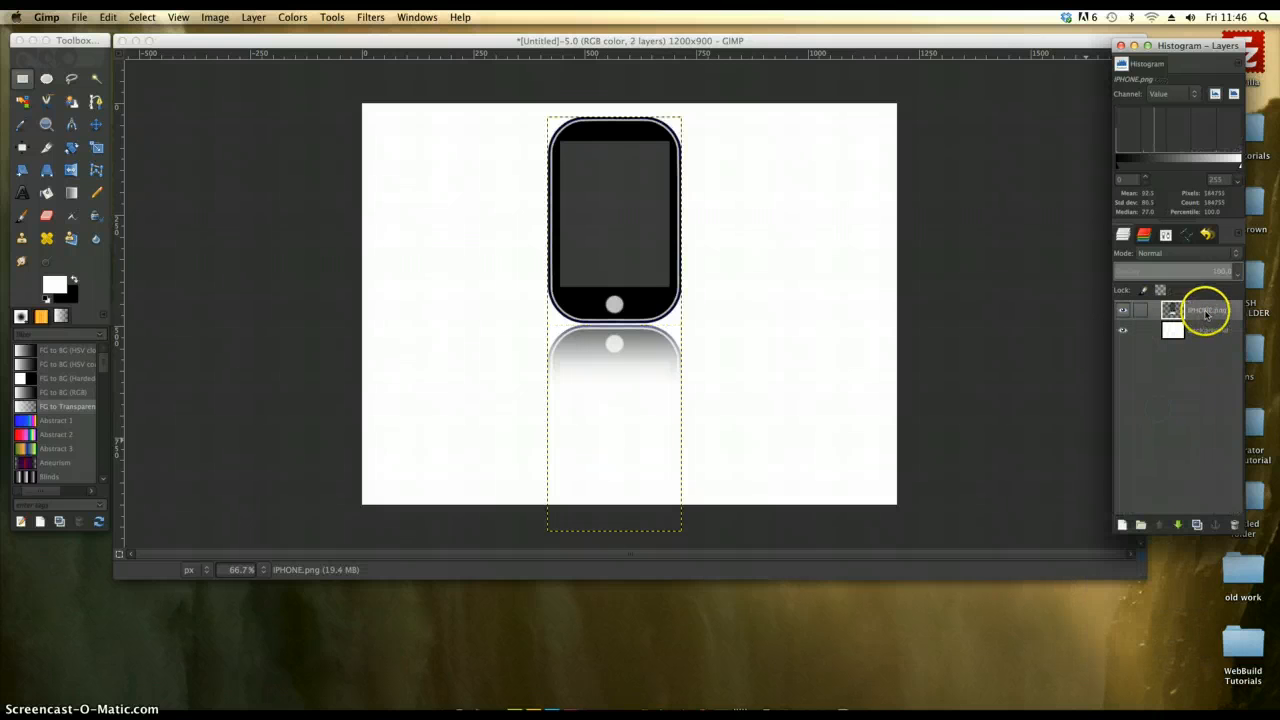
- Move the merged phone and reflection down and slightly right to centre them on the white background
left_click(96, 124)
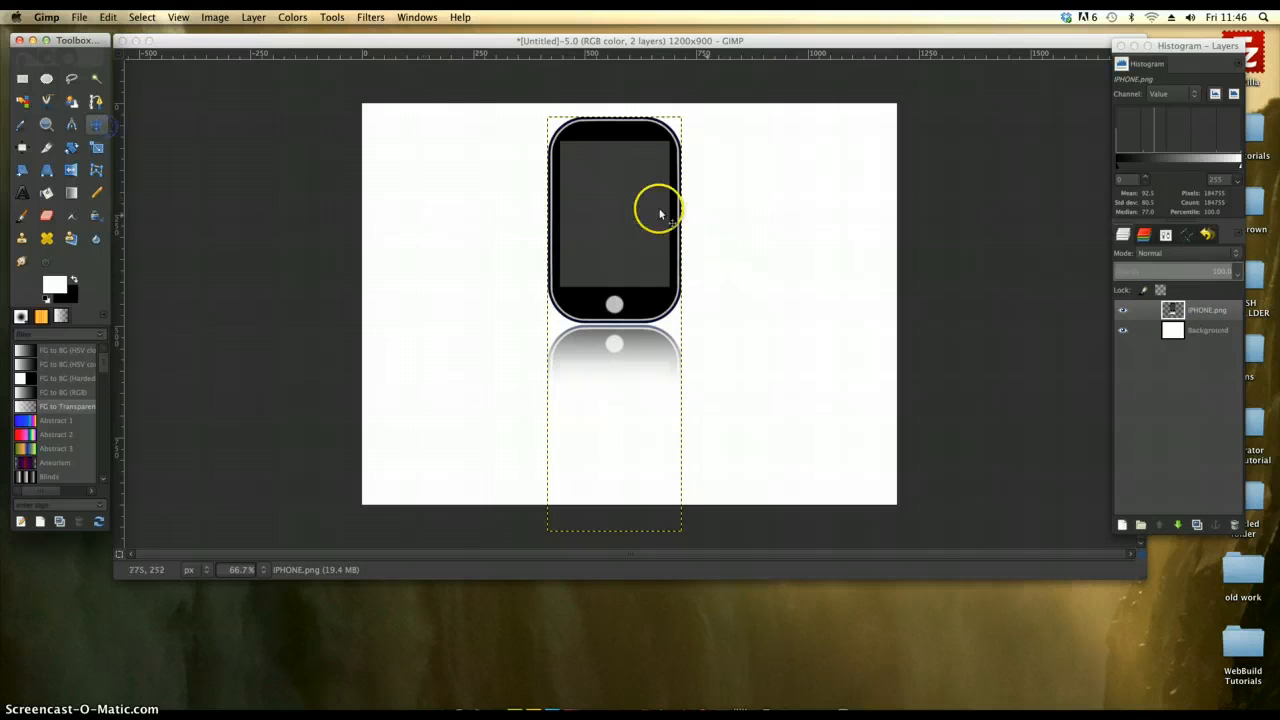
left_click_drag(628, 199, 636, 258)
left_click(1213, 336)
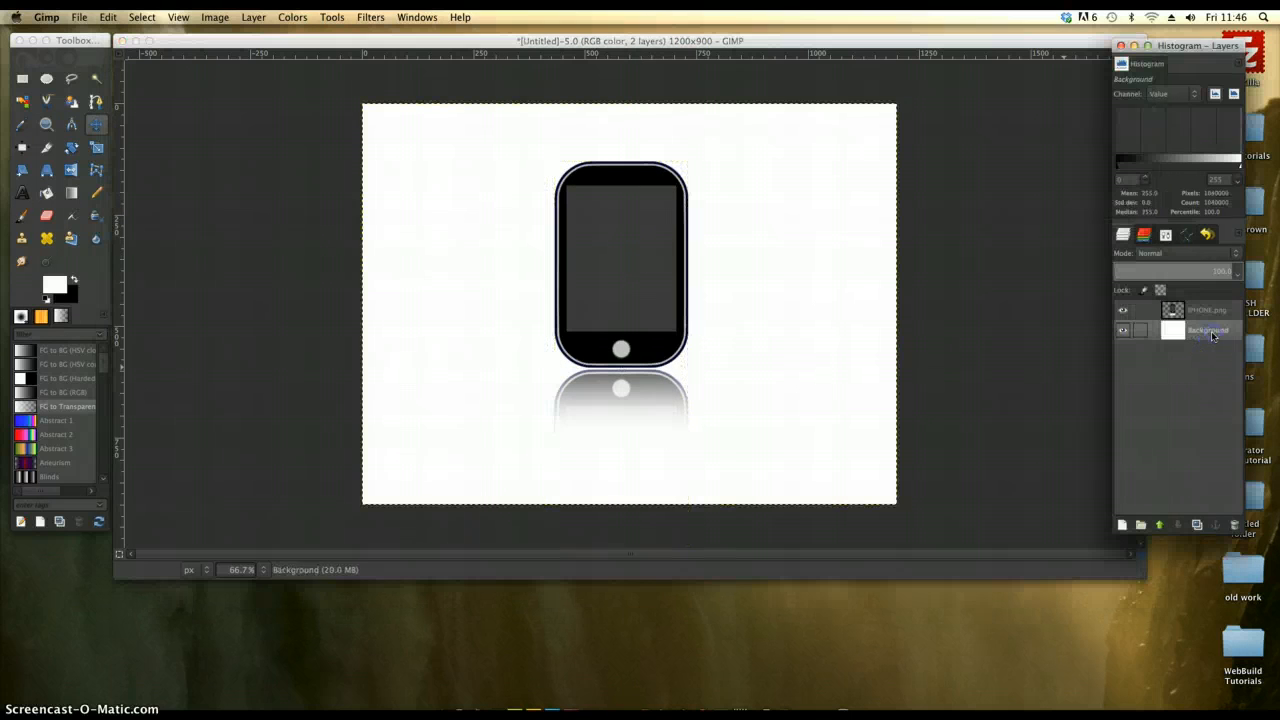
left_click_drag(649, 309, 646, 309)
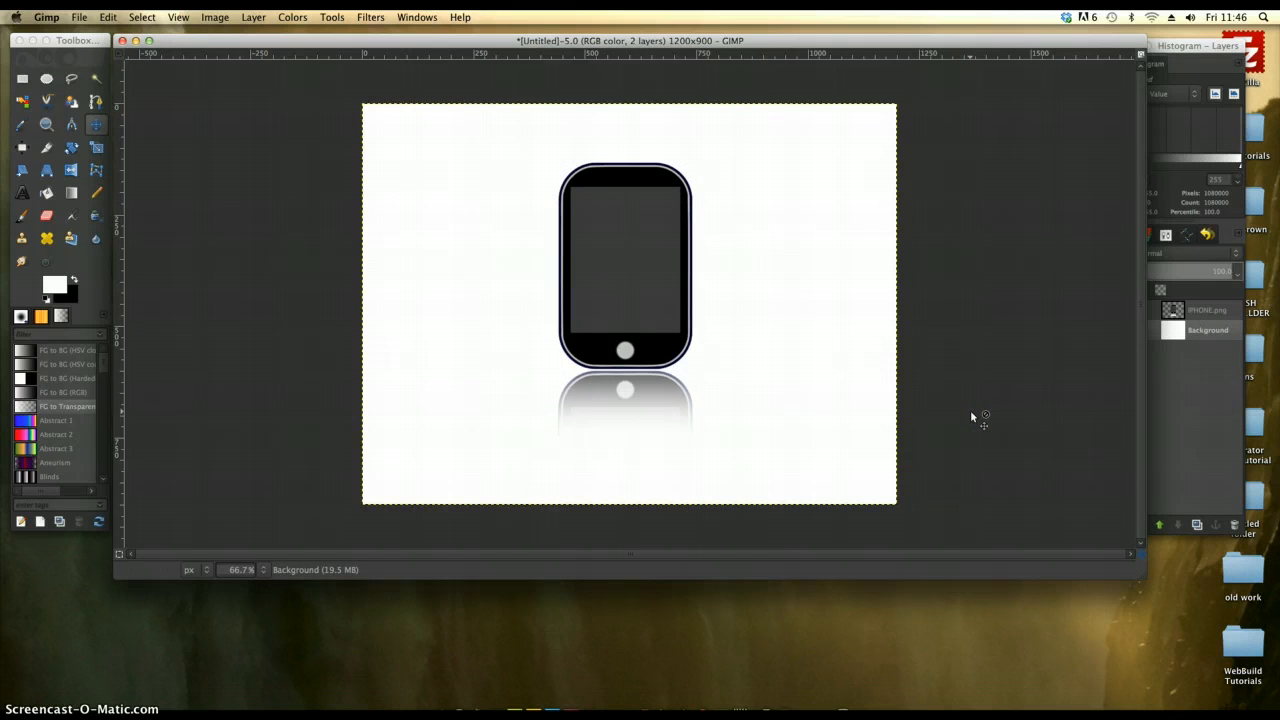